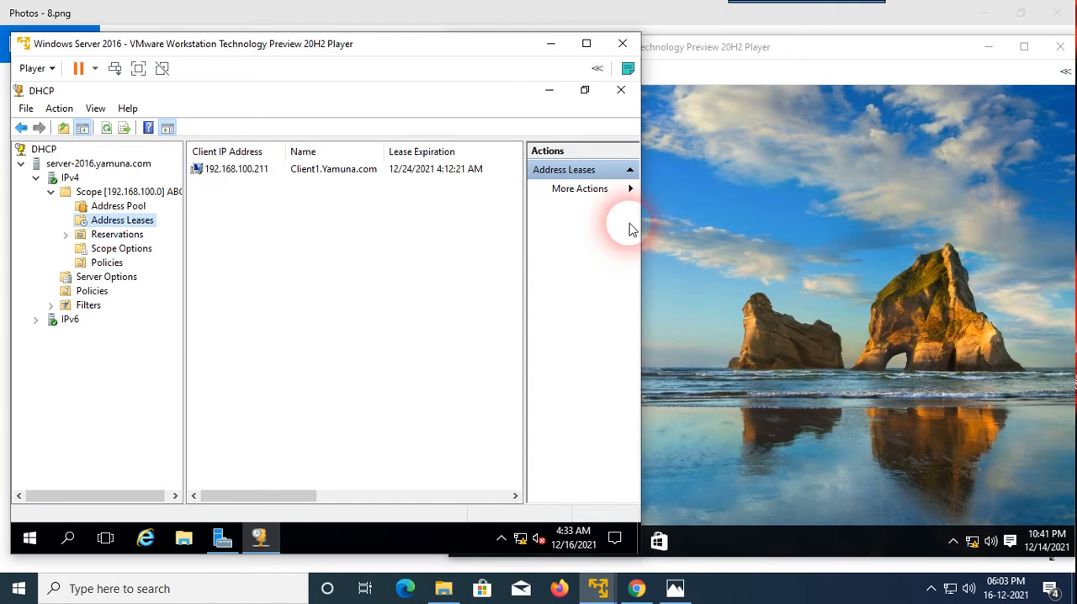
# Switch to the Windows 10 client and check its basic system properties, including the computer name and workgroup.
pyautogui.click(833, 211)
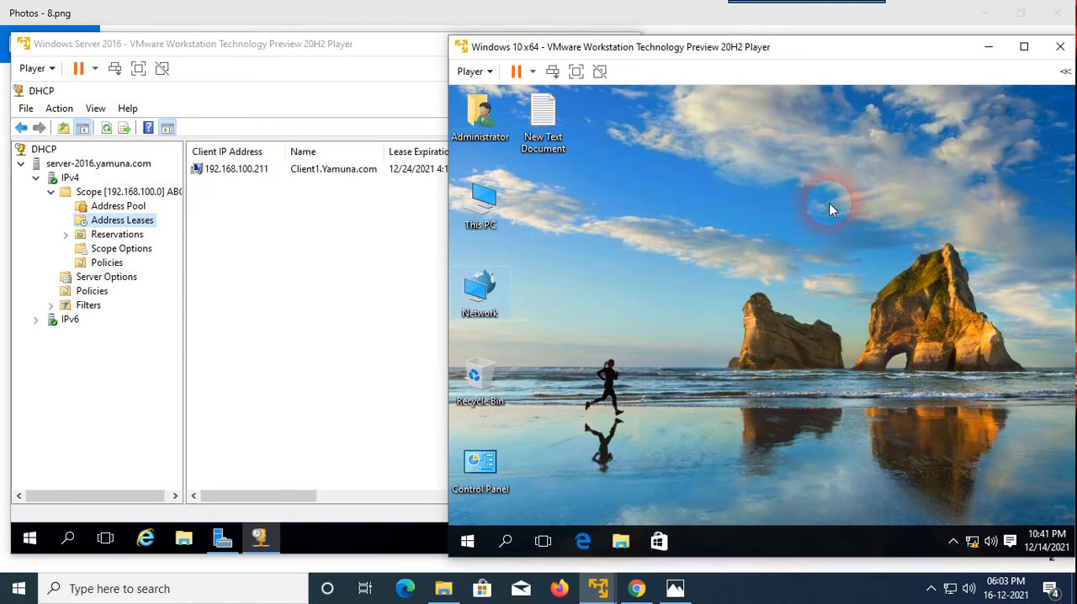
pyautogui.rightClick(481, 219)
pyautogui.click(543, 399)
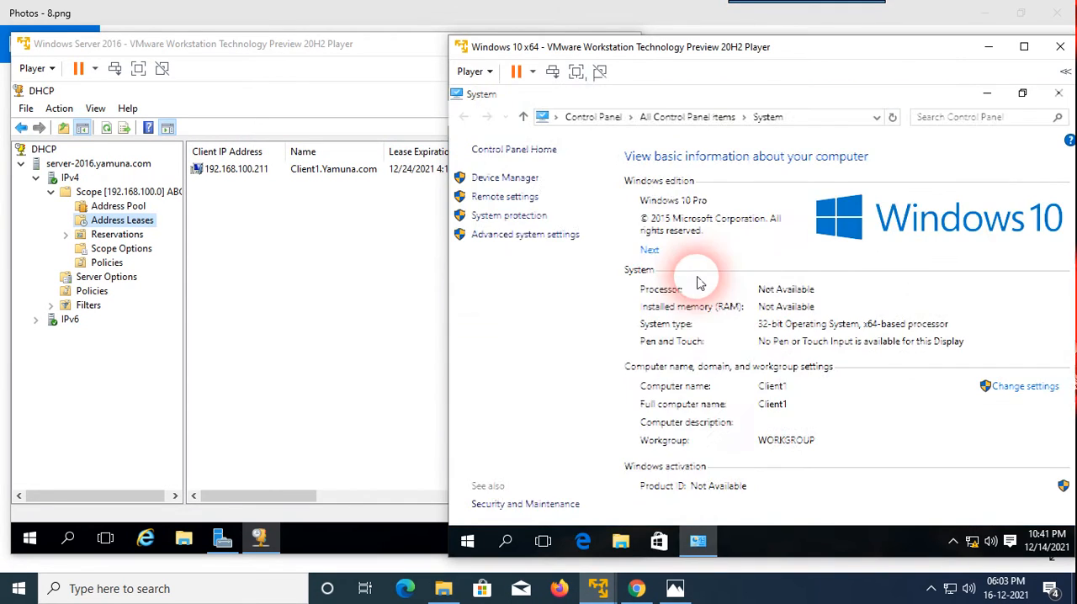
pyautogui.click(1058, 93)
# Inspect the Internet Protocol Version 4 (TCP/IPv4) properties of the client's Ethernet0 adapter, leaving the settings as they are.
pyautogui.rightClick(484, 294)
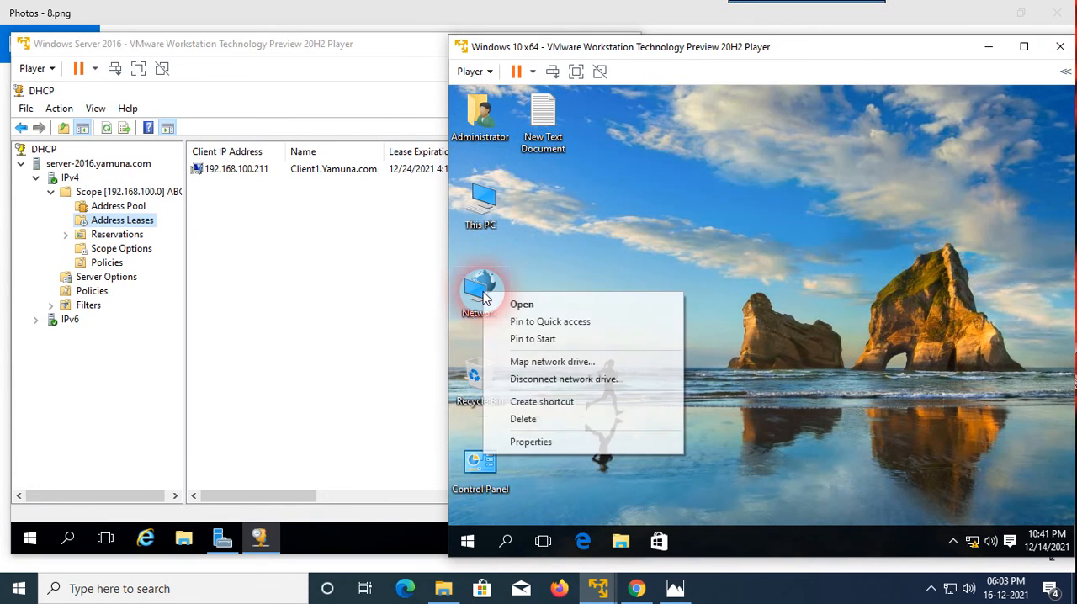
pyautogui.click(544, 448)
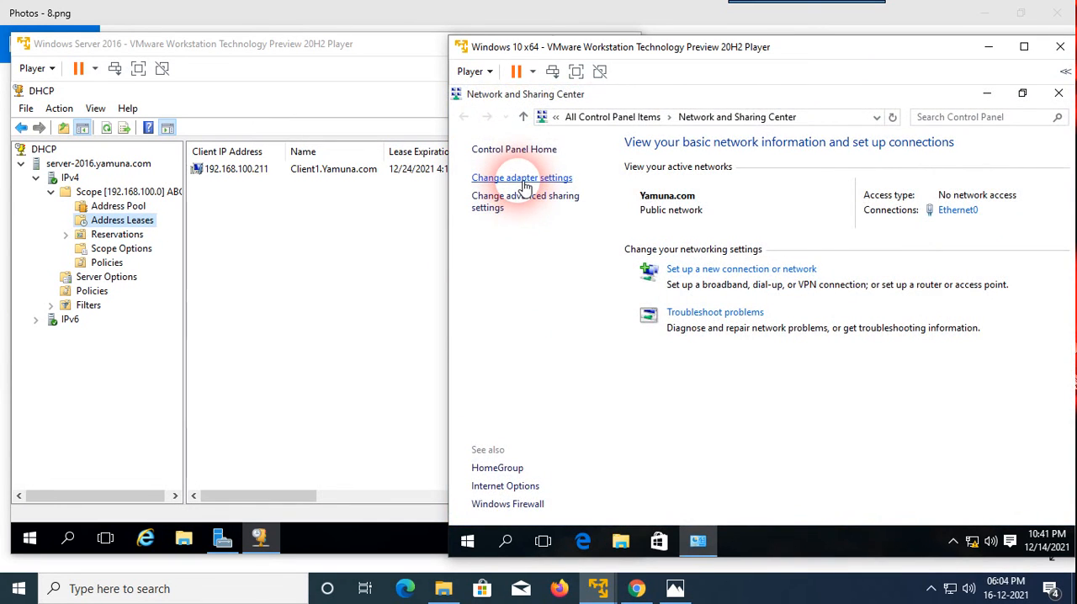
pyautogui.click(522, 178)
pyautogui.click(515, 187)
pyautogui.rightClick(520, 193)
pyautogui.click(574, 336)
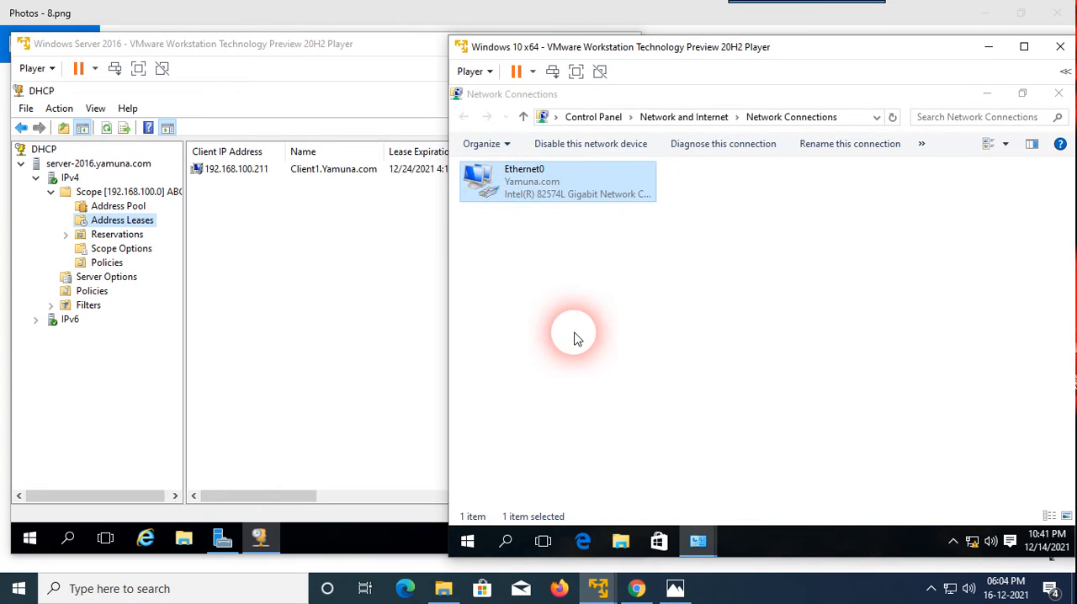
pyautogui.click(652, 325)
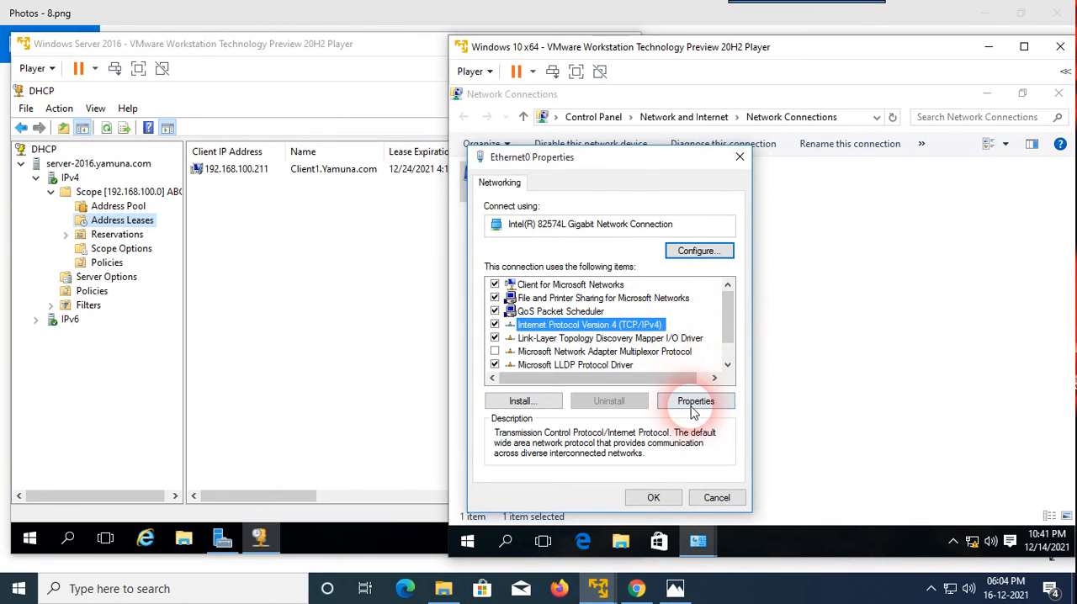
pyautogui.click(693, 407)
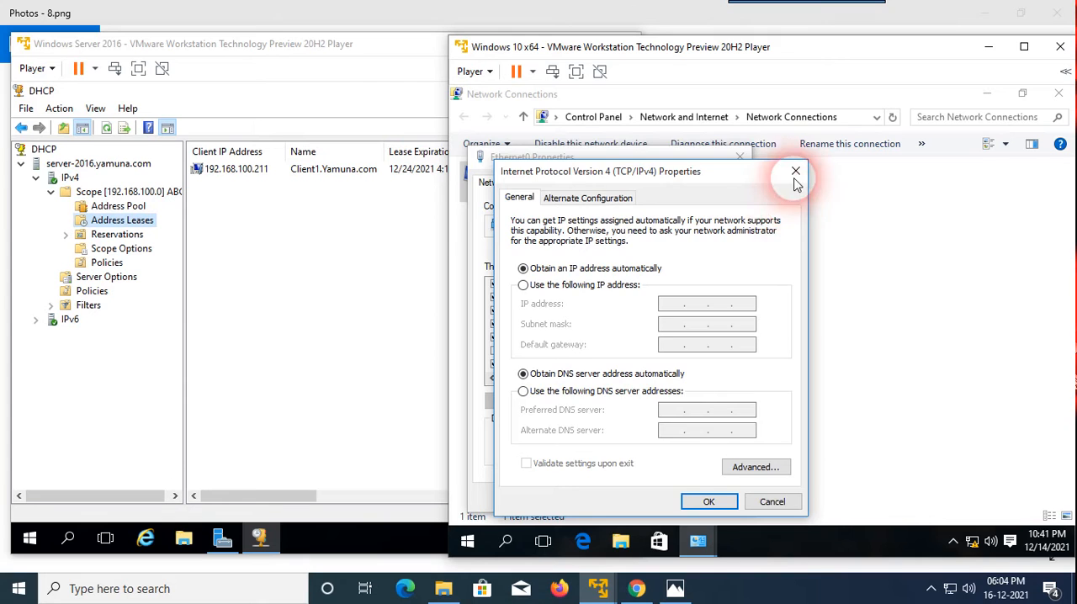
pyautogui.click(795, 171)
pyautogui.click(739, 157)
# Examine the client's Ethernet0 network connection details for its IP address, DHCP server and lease times.
pyautogui.rightClick(547, 182)
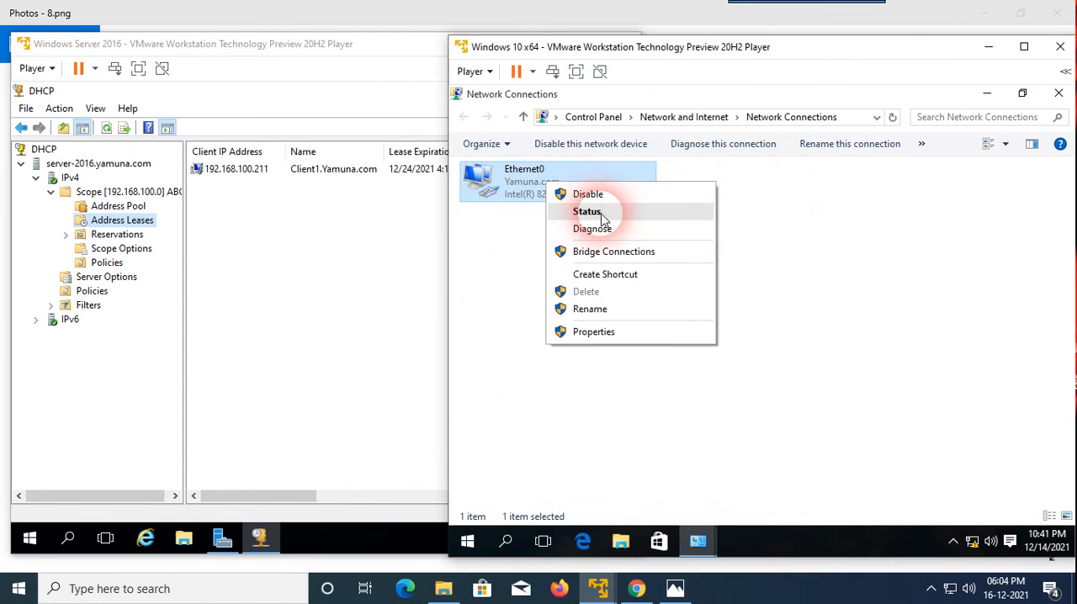
pyautogui.click(588, 211)
pyautogui.click(678, 305)
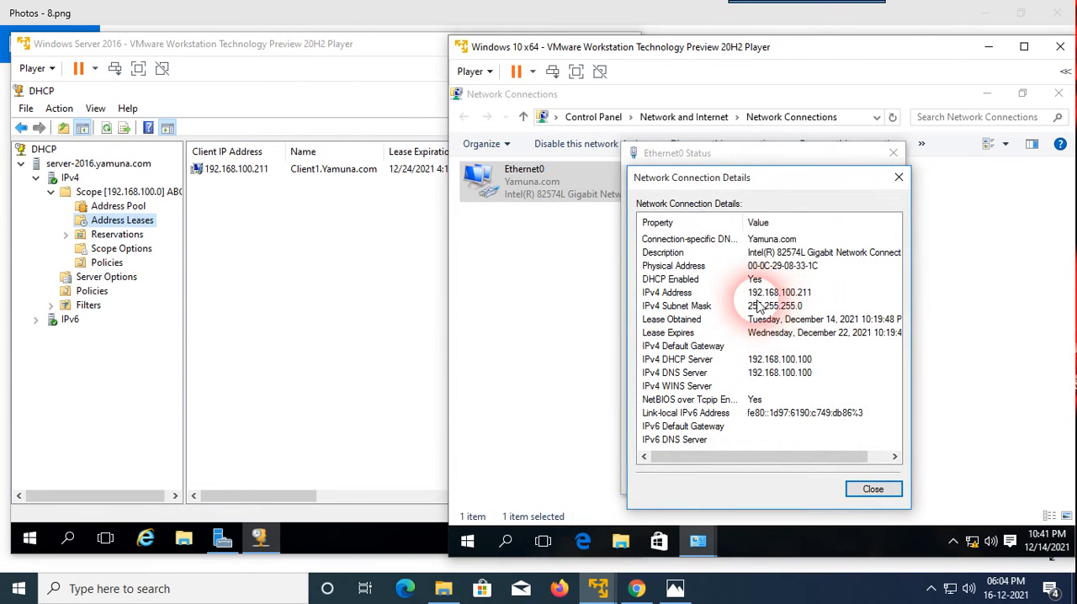
pyautogui.click(898, 177)
pyautogui.click(893, 152)
# Switch to the Windows Server 2016 machine and display the Local Server properties in Server Manager to check its IP address.
pyautogui.click(314, 238)
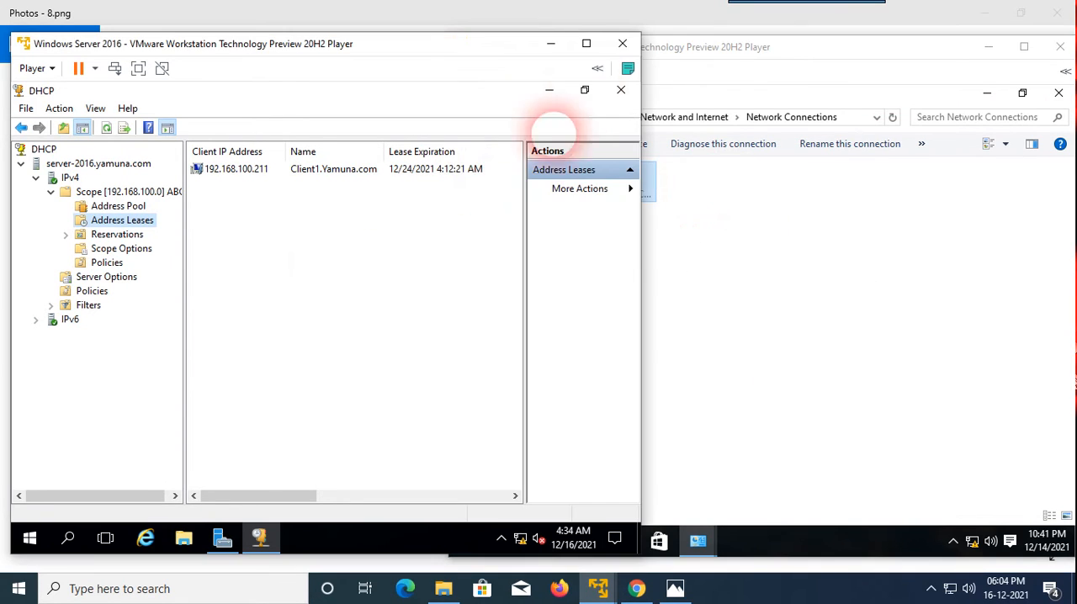
pyautogui.click(548, 93)
pyautogui.click(56, 197)
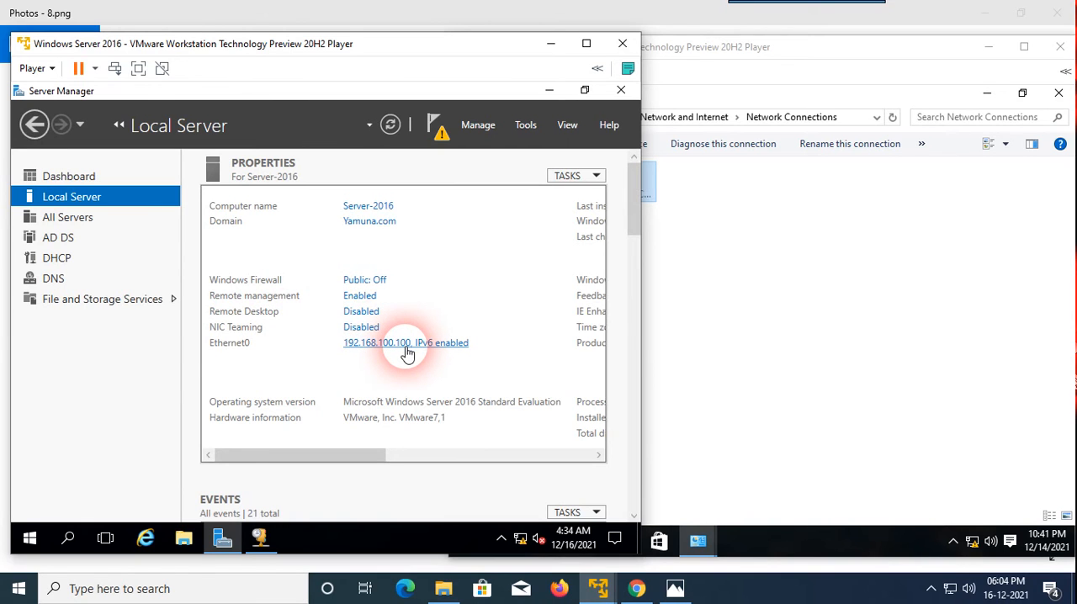
# Ping the server at 192.168.100.100 from a command prompt on the Windows 10 client, and close the command prompt and network windows.
pyautogui.click(754, 304)
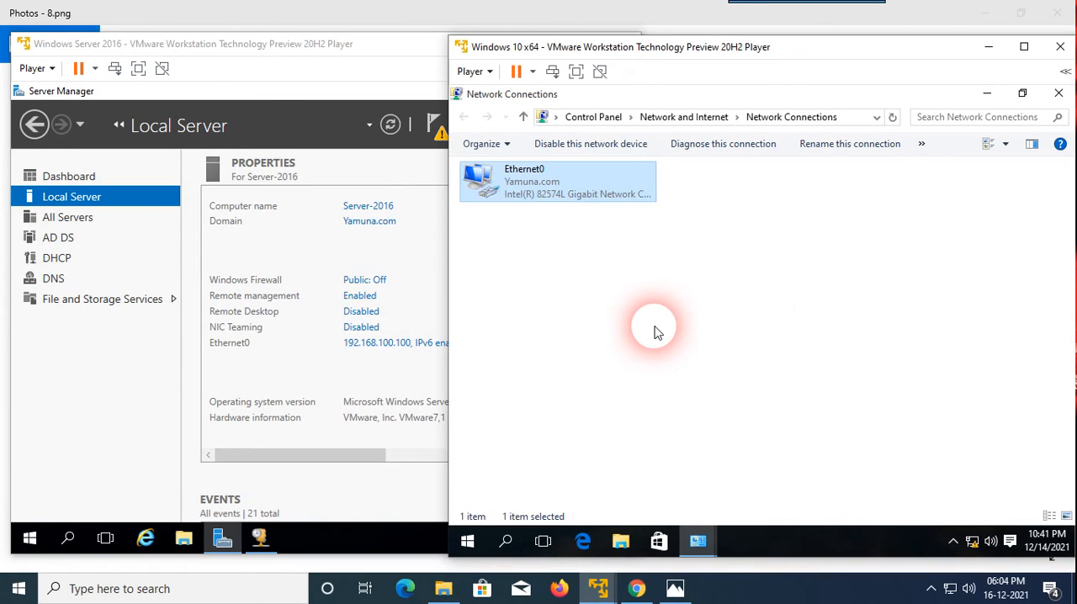
pyautogui.press('super+r')
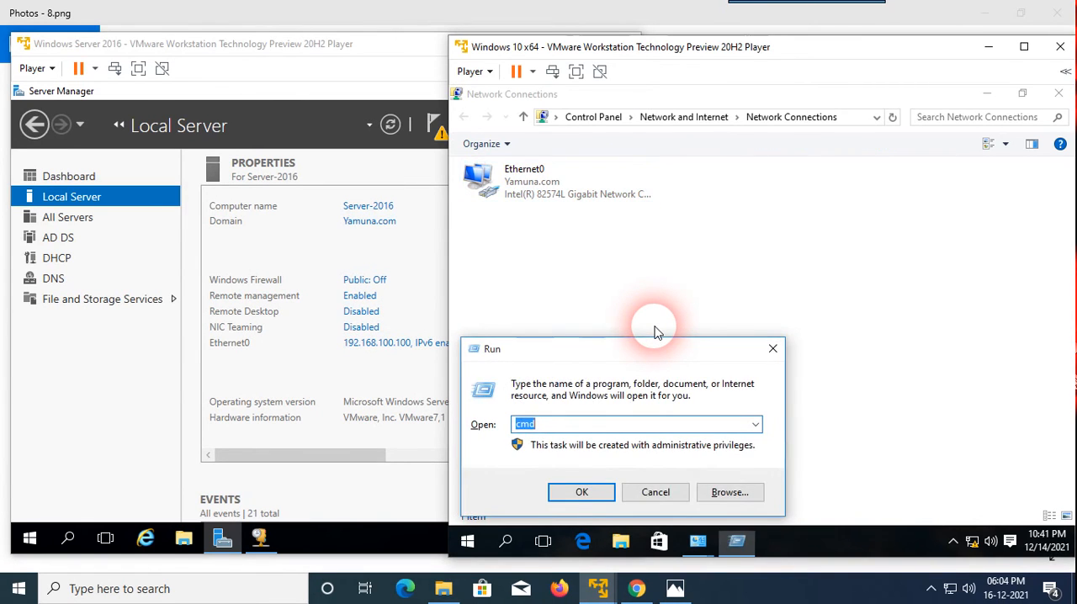
pyautogui.press('Return')
pyautogui.write('ping ')
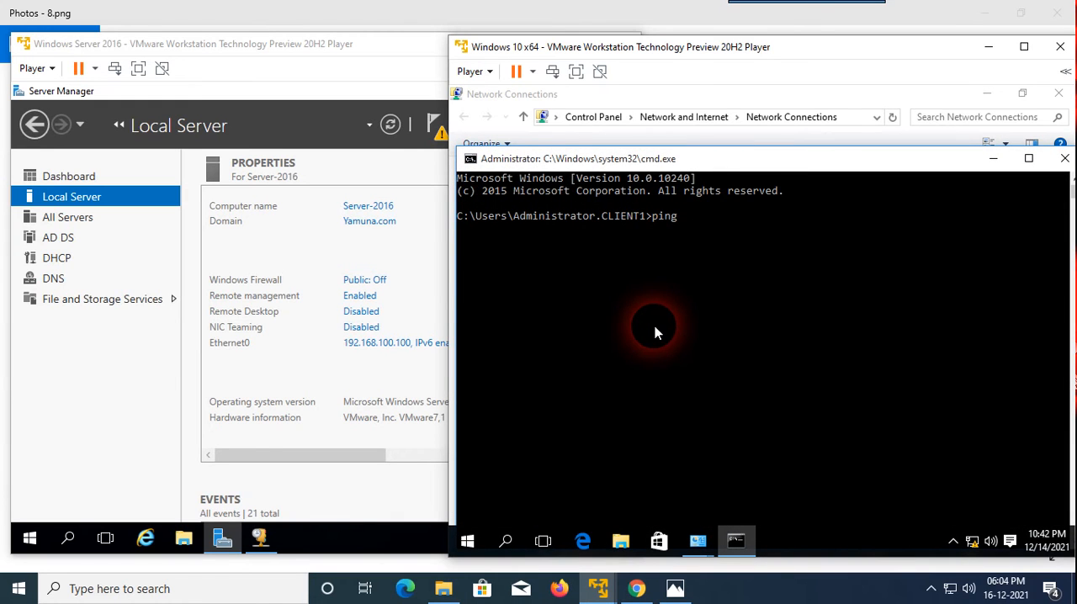
pyautogui.write('192.168.100.100')
pyautogui.press('Return')
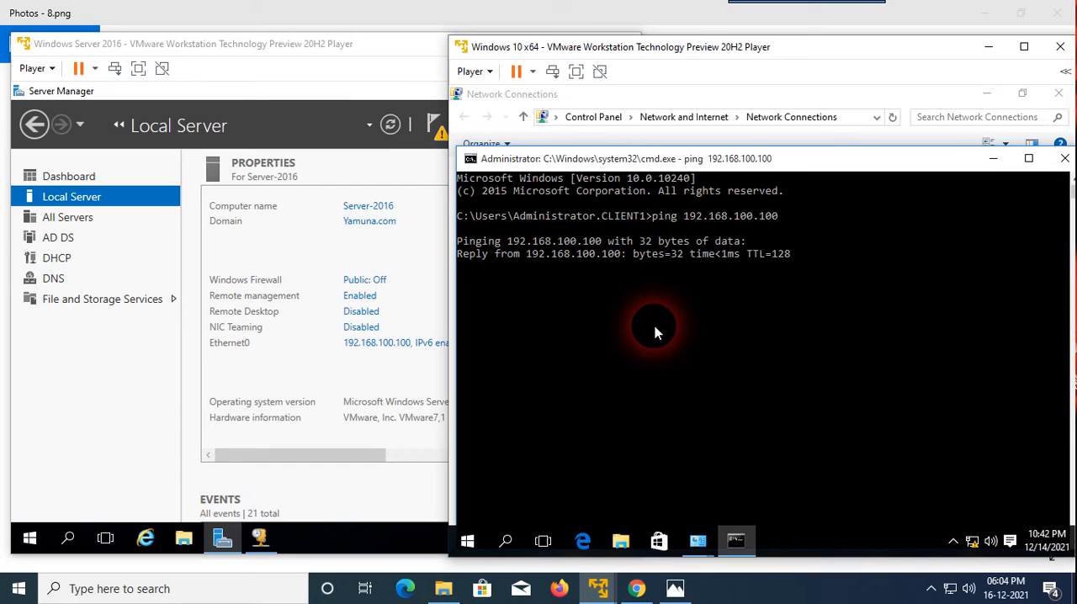
pyautogui.click(1064, 160)
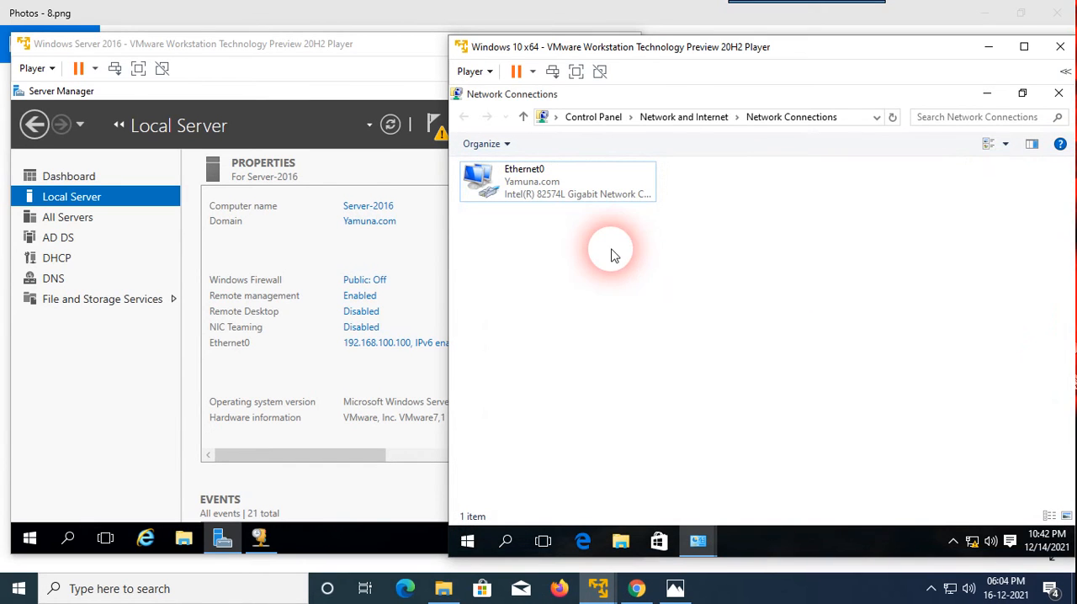
pyautogui.click(1059, 93)
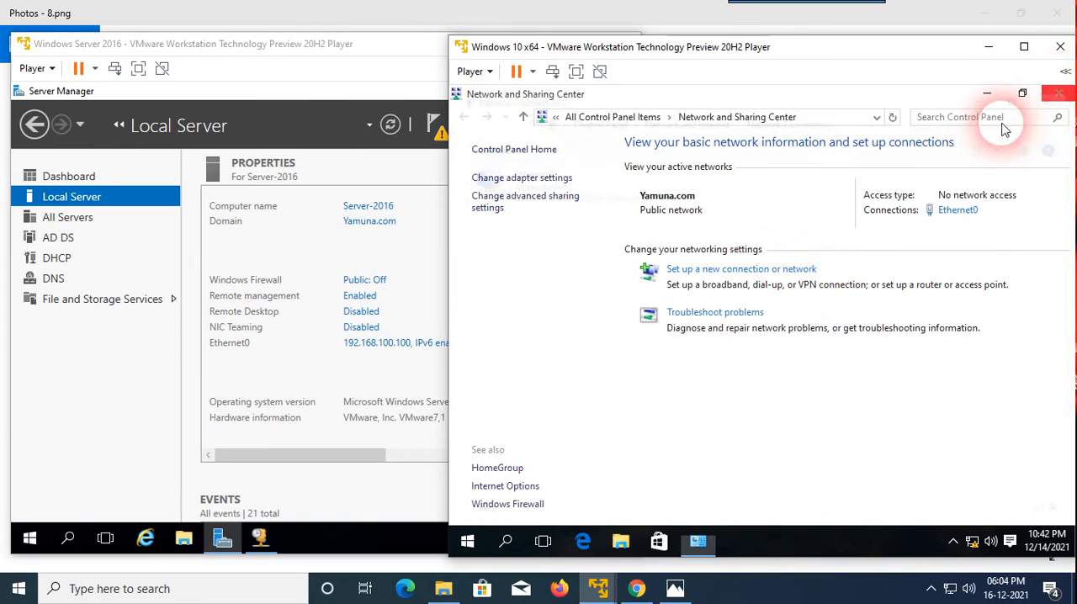
pyautogui.click(1058, 93)
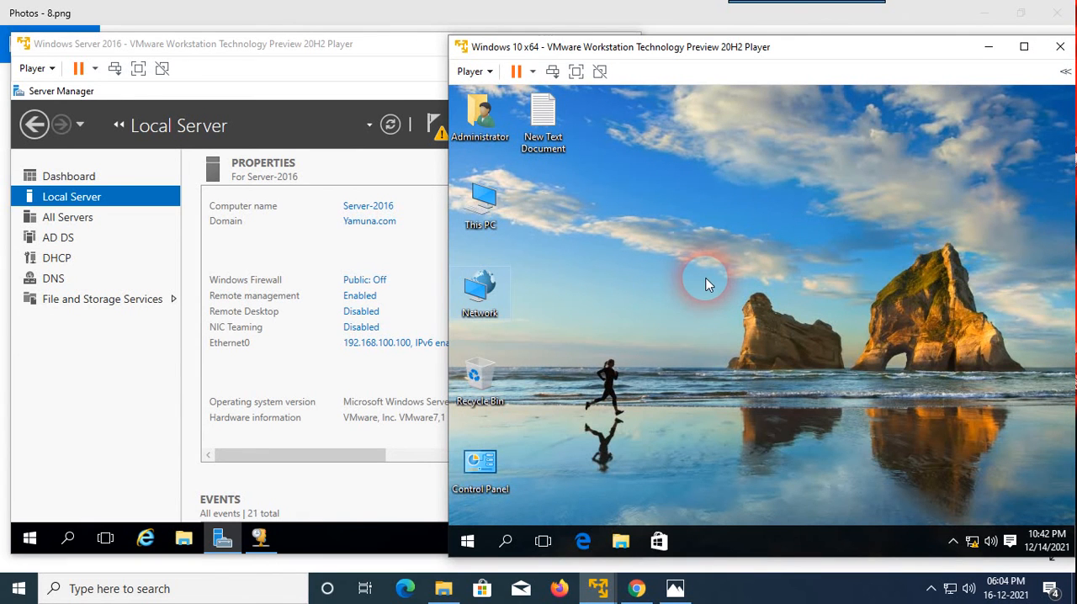
# Reopen the Ethernet0 connection details on the client and examine the DHCP lease obtained and lease expiry dates.
pyautogui.rightClick(501, 291)
pyautogui.click(535, 443)
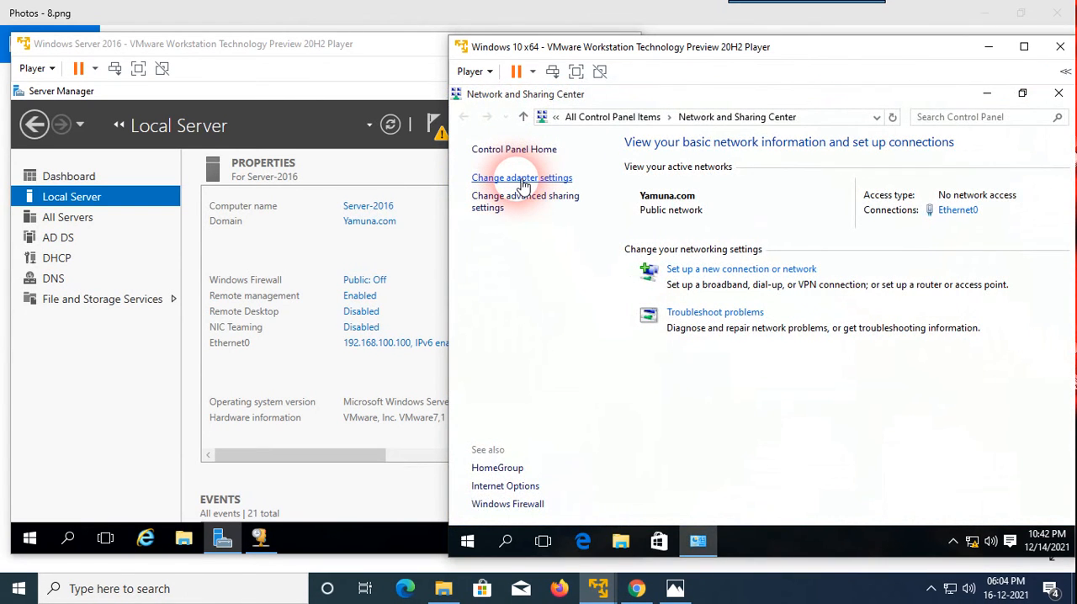
pyautogui.click(521, 178)
pyautogui.rightClick(517, 192)
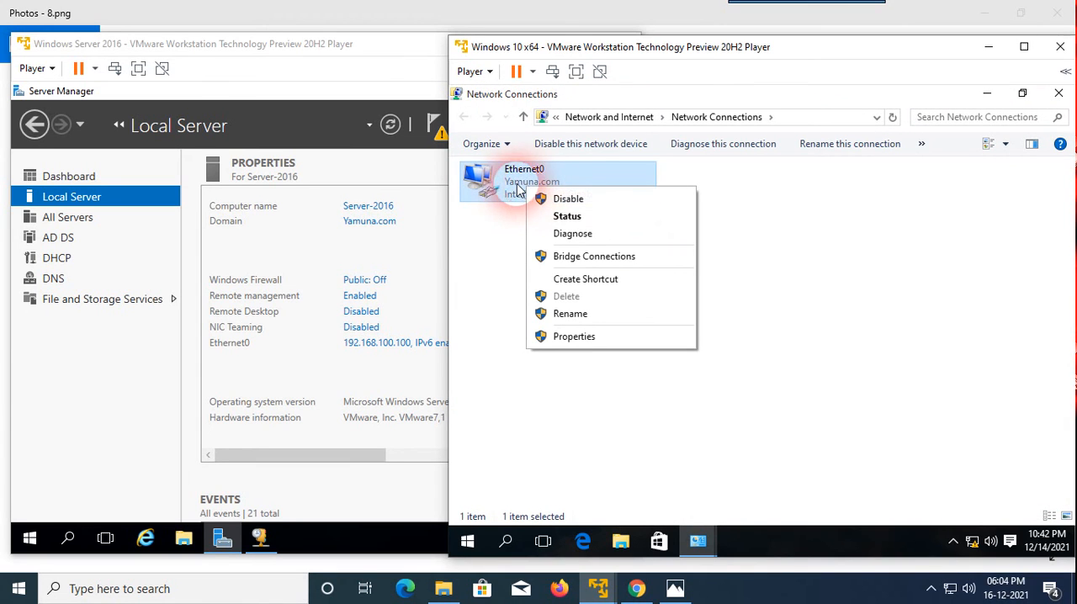
pyautogui.click(567, 216)
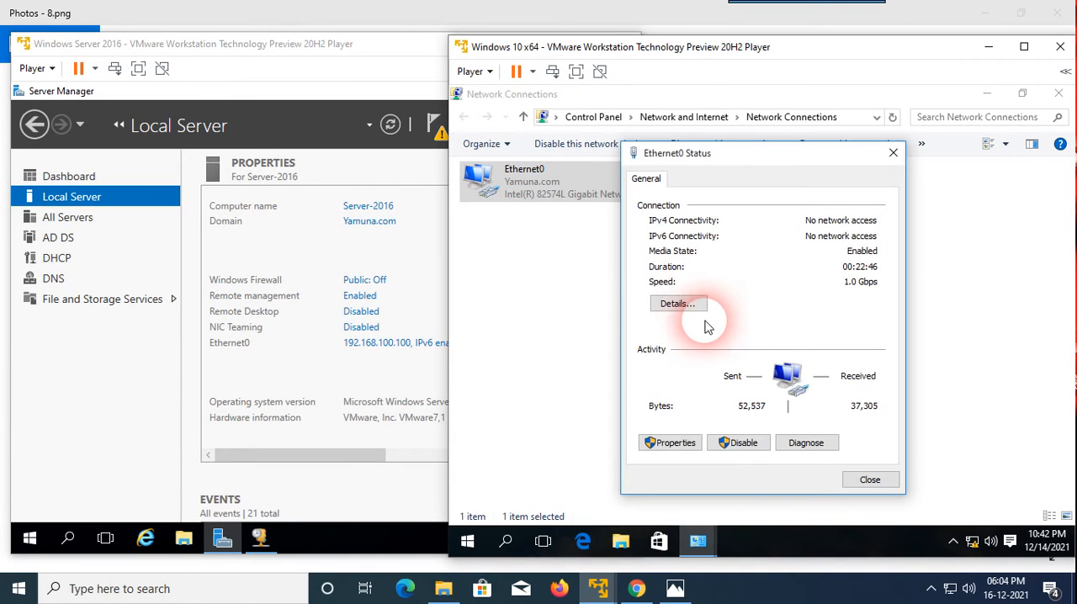
pyautogui.click(678, 304)
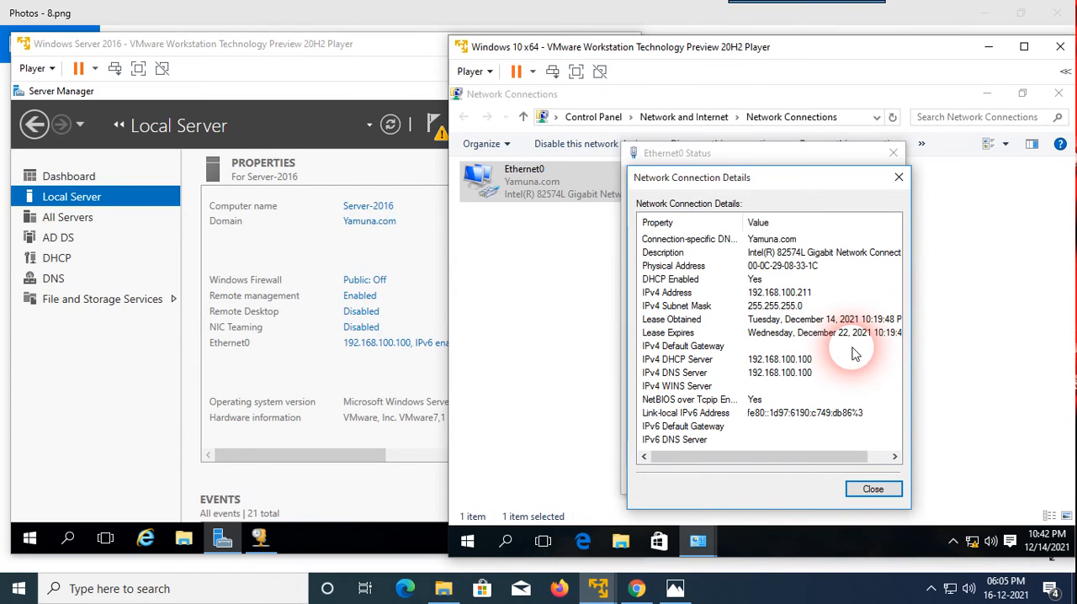
pyautogui.click(898, 177)
pyautogui.click(893, 153)
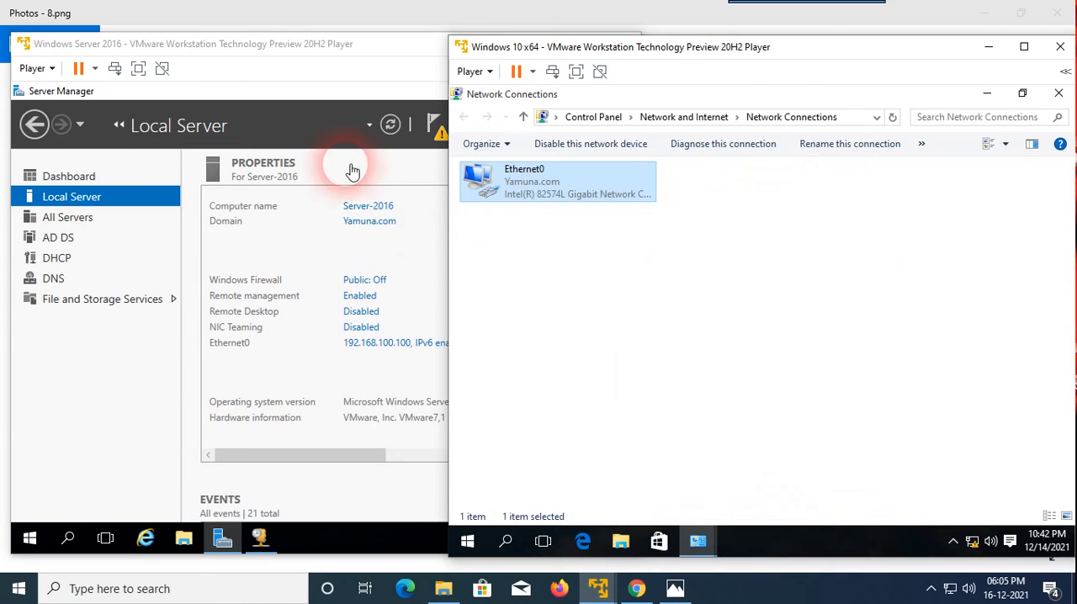
# Return to the server's DHCP console and open the properties of the scope [192.168.100.0] ABC.
pyautogui.click(341, 94)
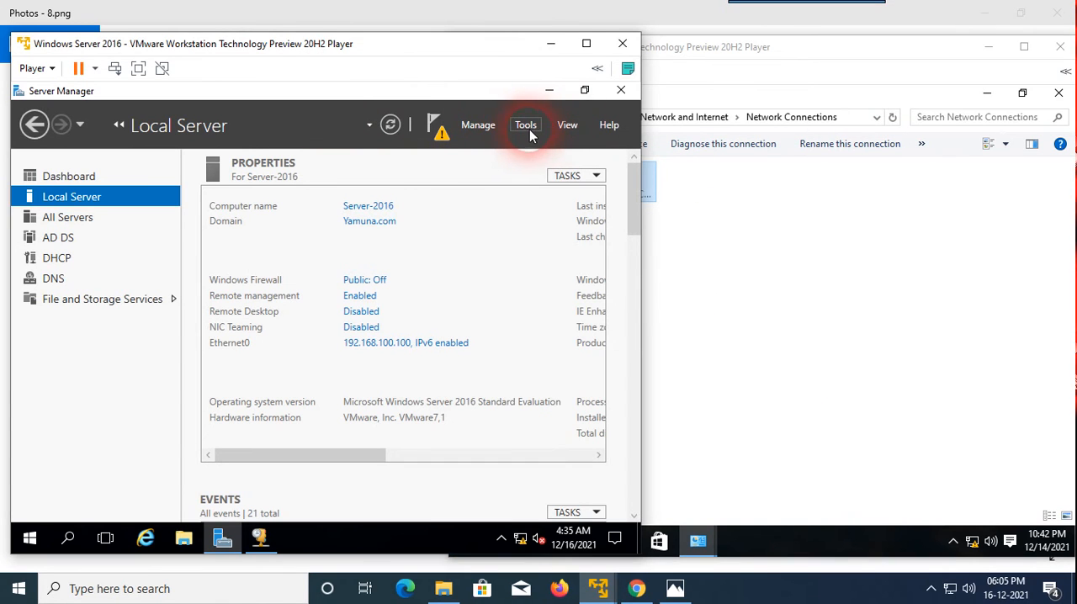
pyautogui.click(259, 537)
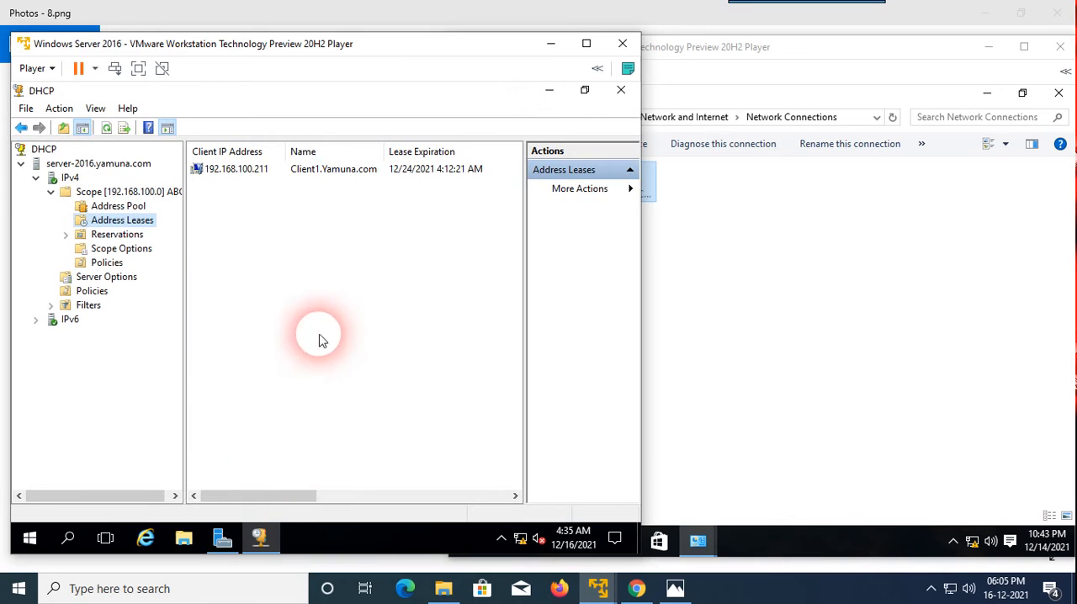
pyautogui.click(150, 194)
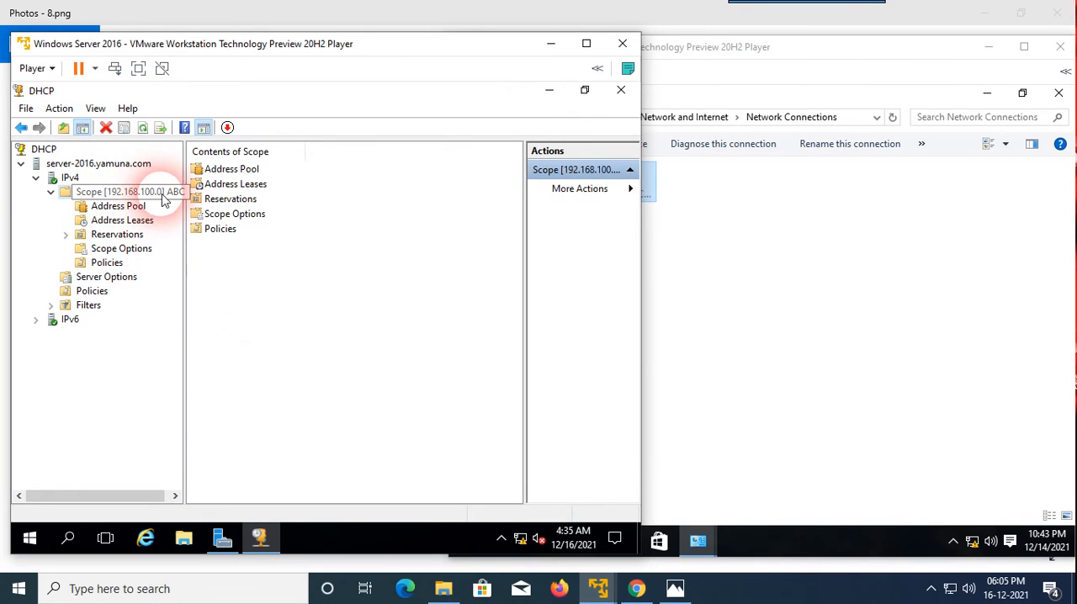
pyautogui.rightClick(154, 198)
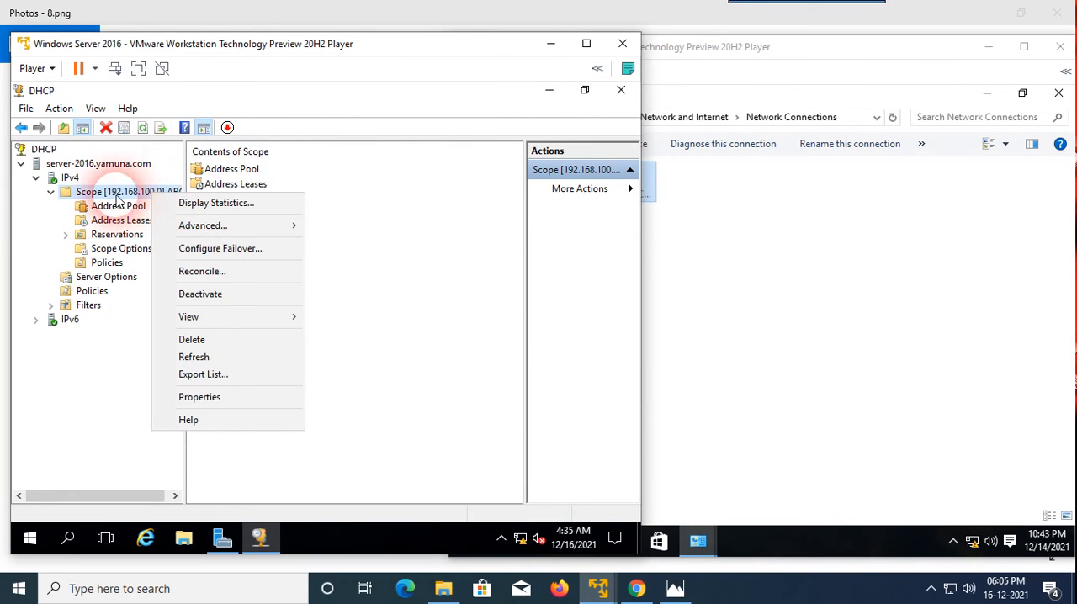
pyautogui.click(206, 397)
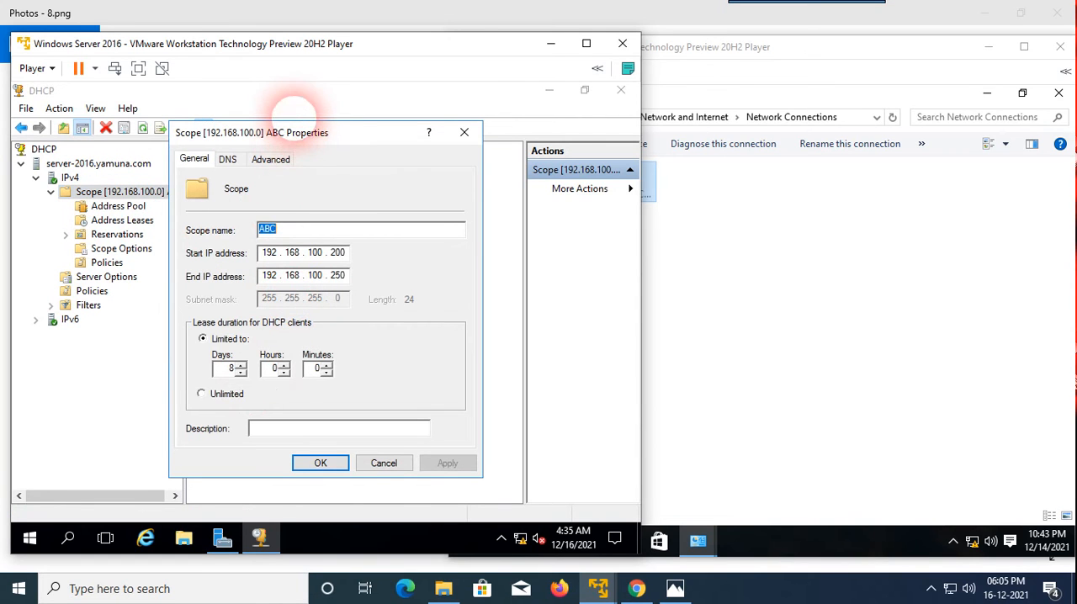
# Enter a limited lease duration of 999 days, 23 hours and 59 minutes for the ABC scope.
pyautogui.moveTo(290, 131); pyautogui.dragTo(291, 111)
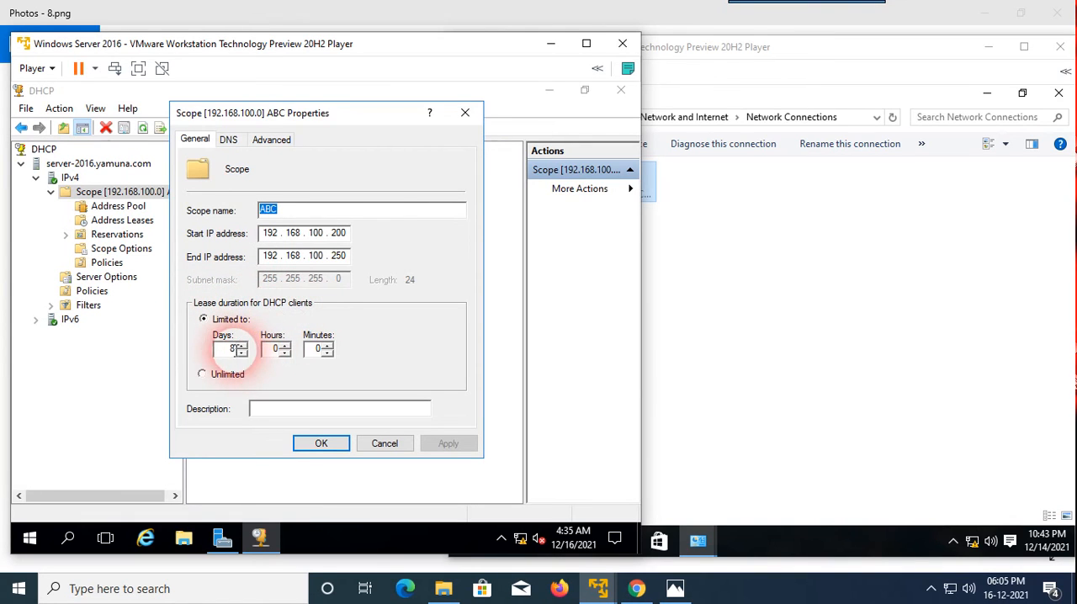
pyautogui.click(233, 349)
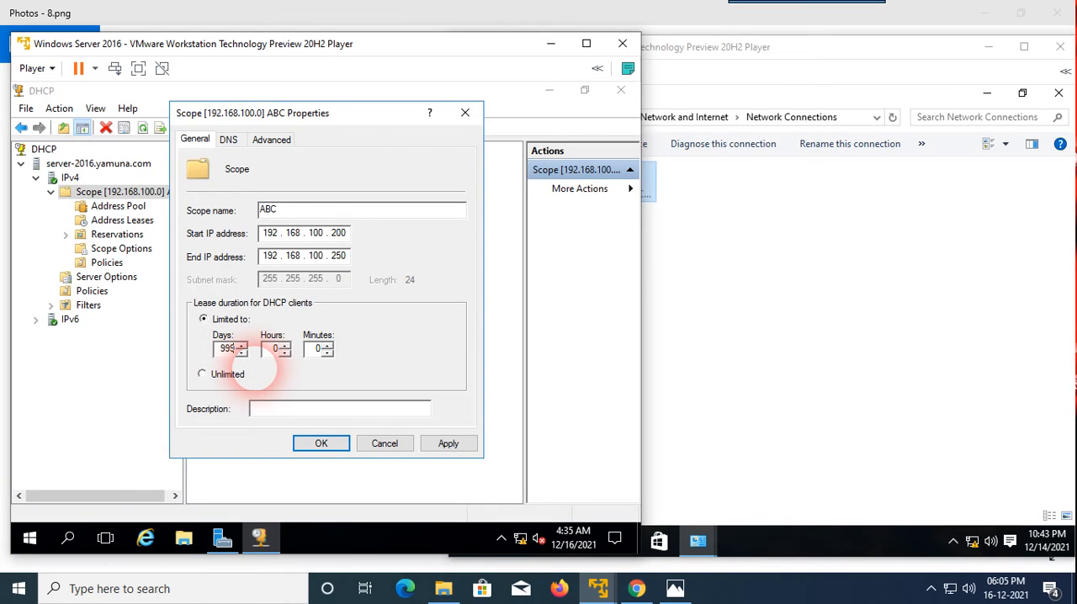
pyautogui.click(279, 350)
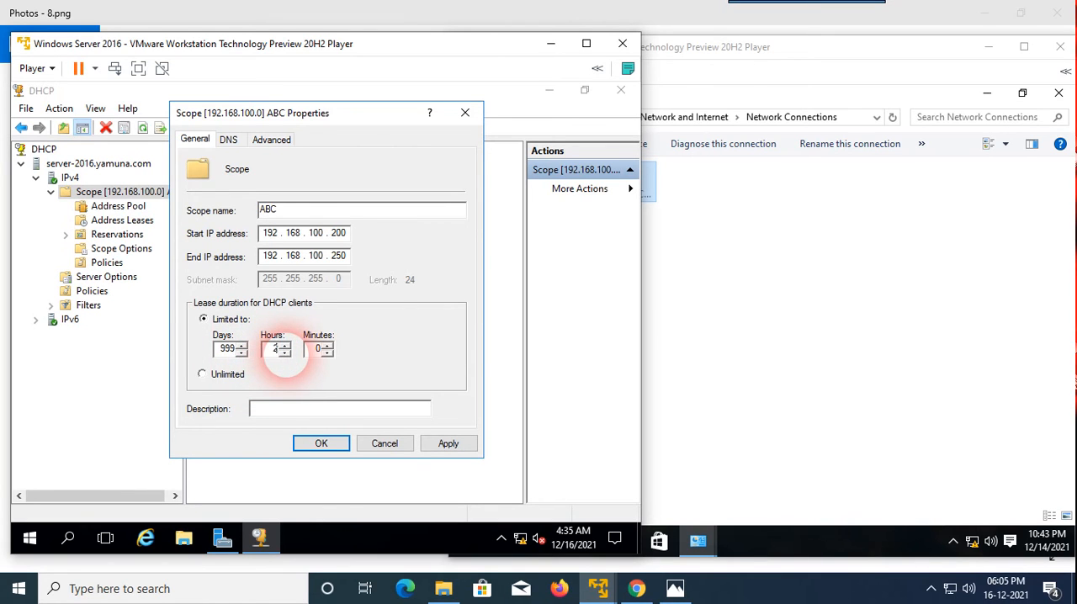
pyautogui.click(318, 348)
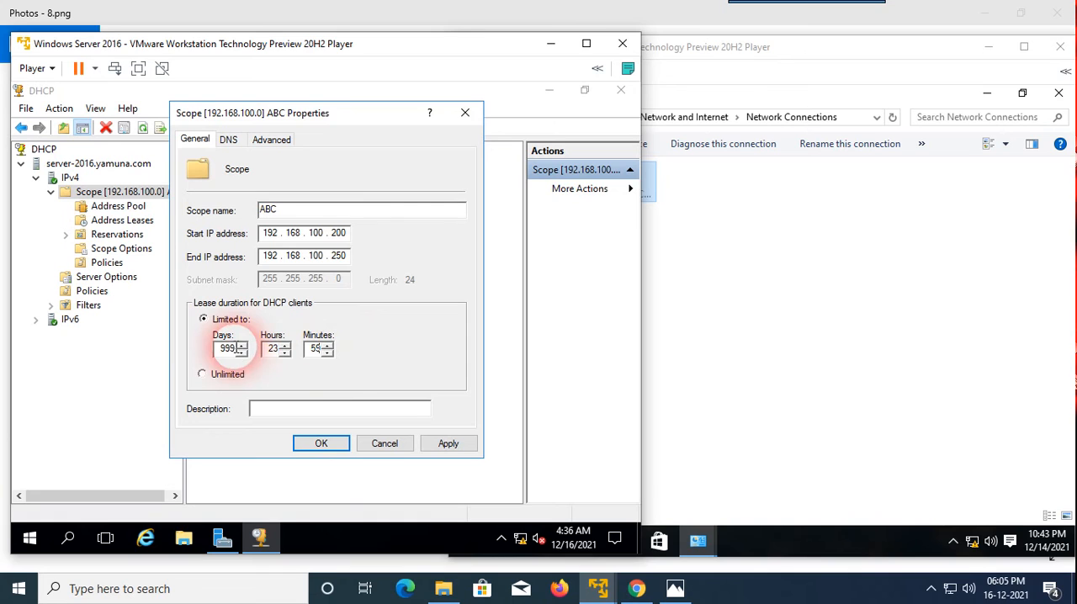
# Set the scope's DHCP lease duration to 0 days, 0 hours and 2 minutes and apply the change.
pyautogui.moveTo(235, 348); pyautogui.dragTo(212, 351)
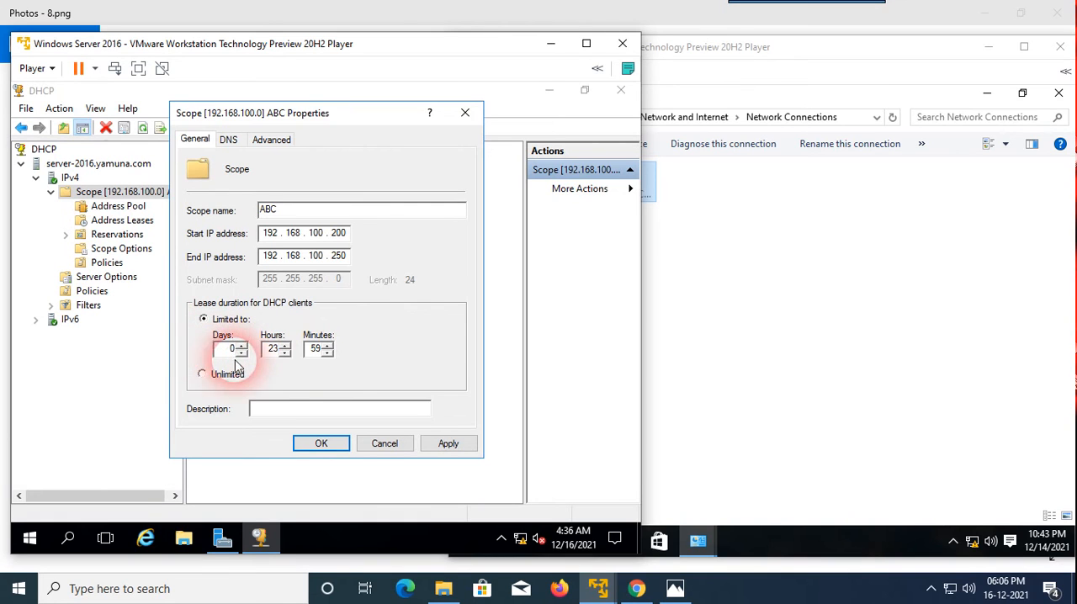
pyautogui.moveTo(281, 349); pyautogui.dragTo(304, 354)
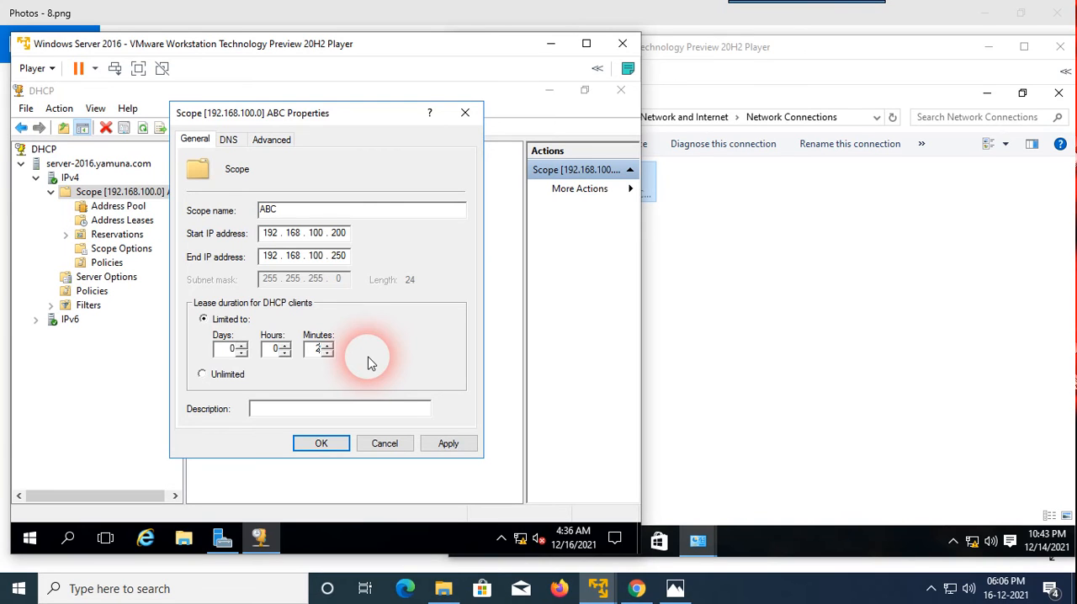
pyautogui.click(461, 447)
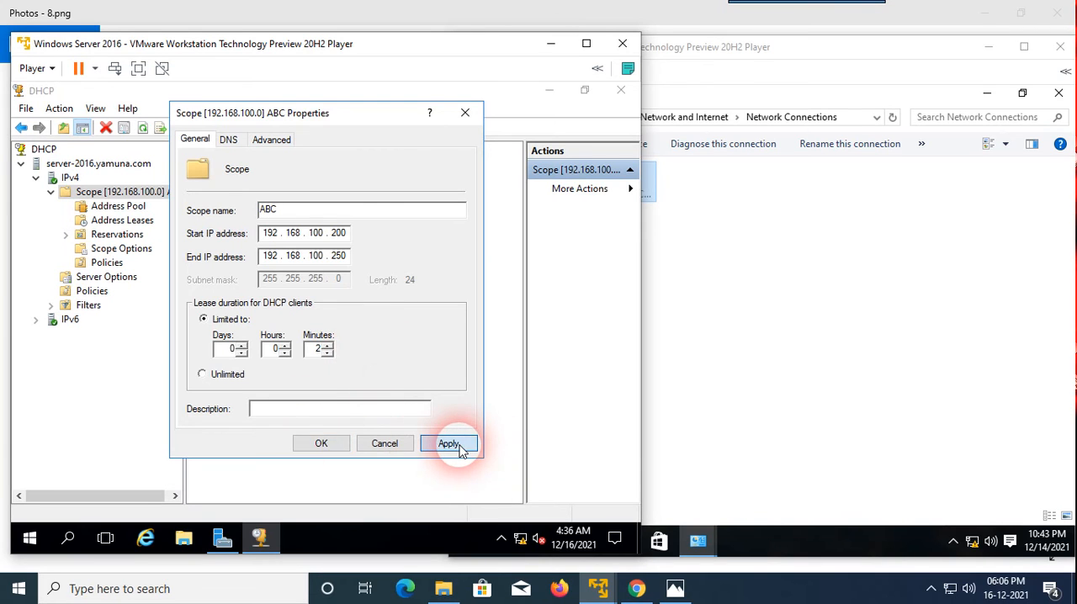
# Accept and close the ABC scope's properties and refresh the DHCP console.
pyautogui.click(342, 448)
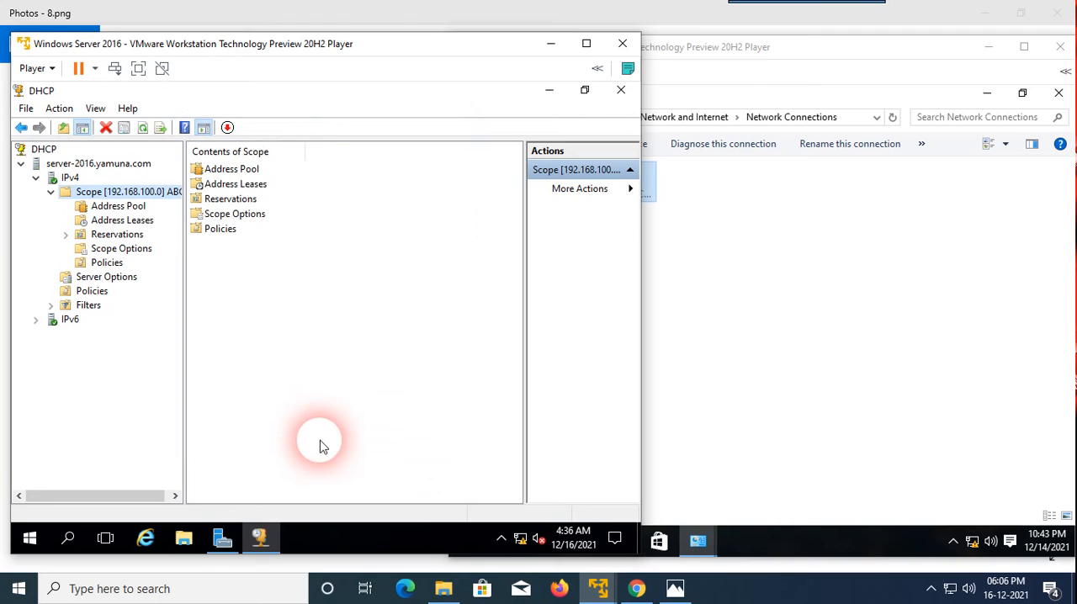
pyautogui.click(141, 132)
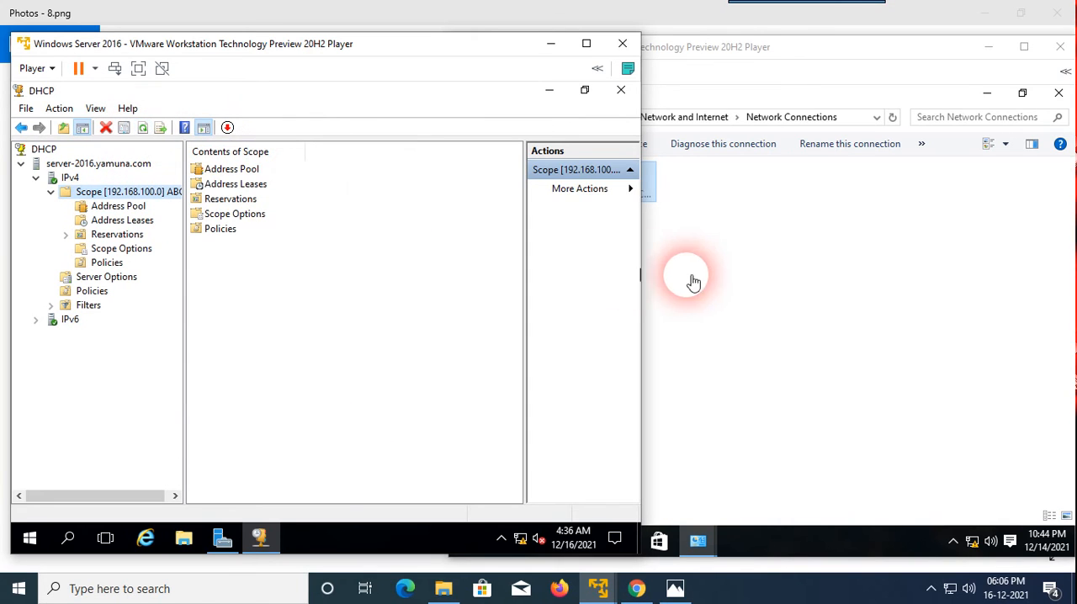
# Switch to the Windows 10 client, then close and reopen its Network Connections window.
pyautogui.click(792, 222)
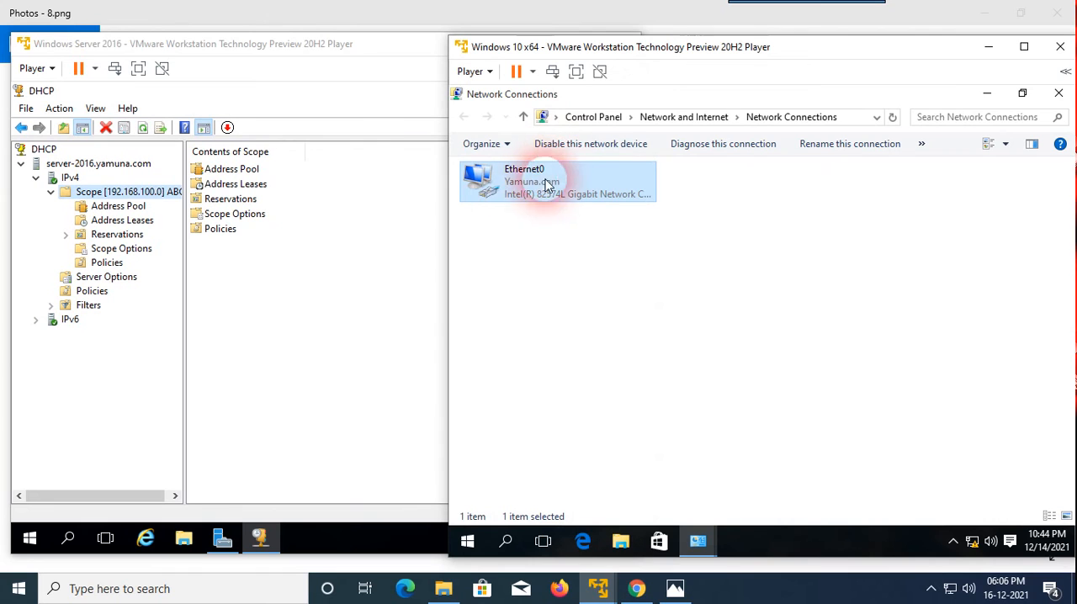
pyautogui.click(1058, 92)
pyautogui.click(1058, 93)
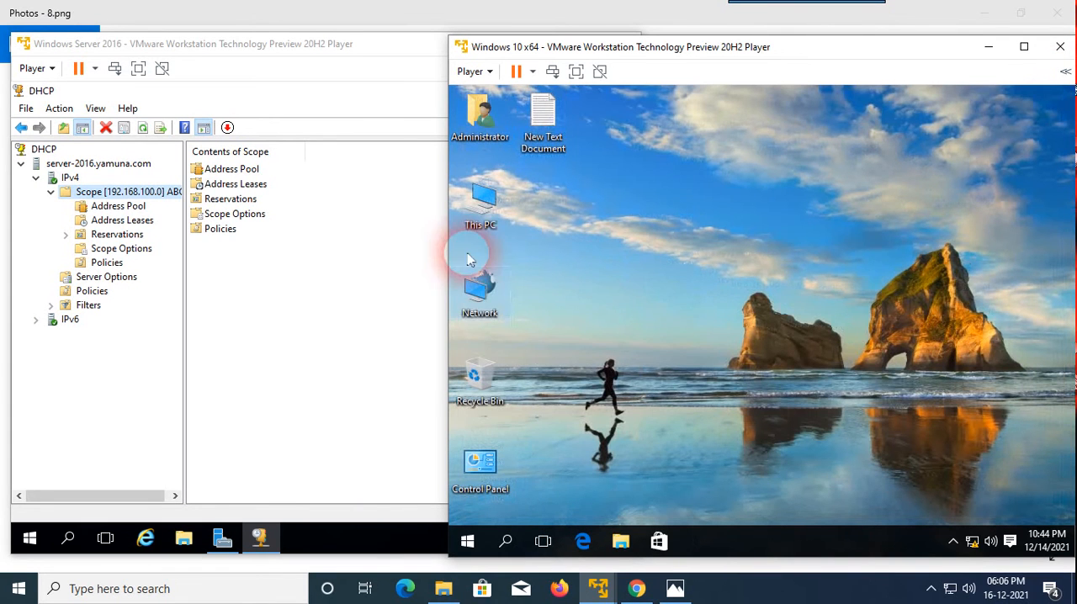
pyautogui.rightClick(486, 289)
pyautogui.click(558, 435)
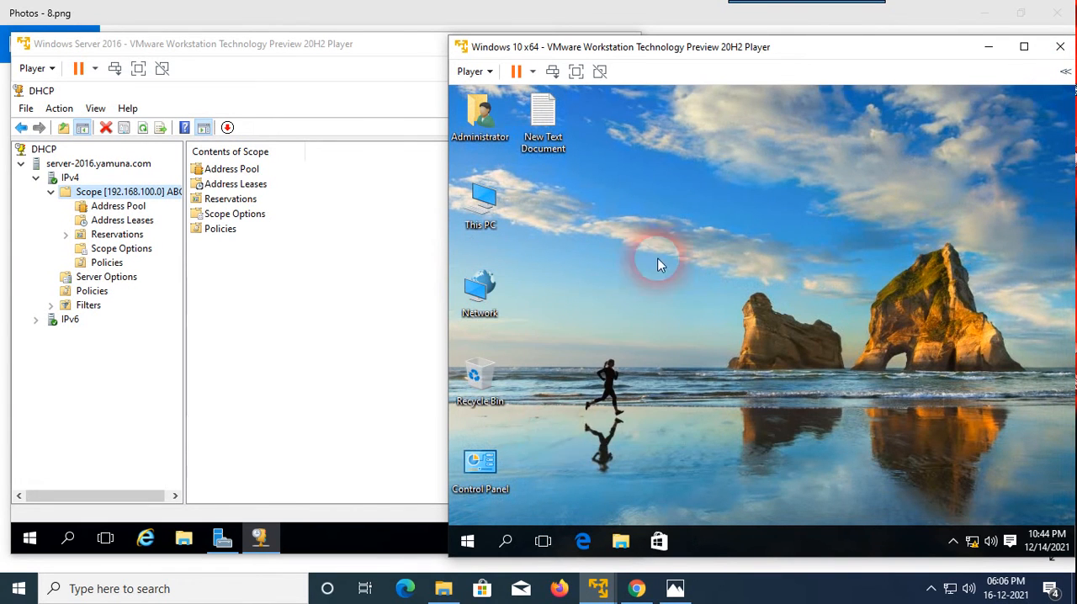
pyautogui.click(522, 179)
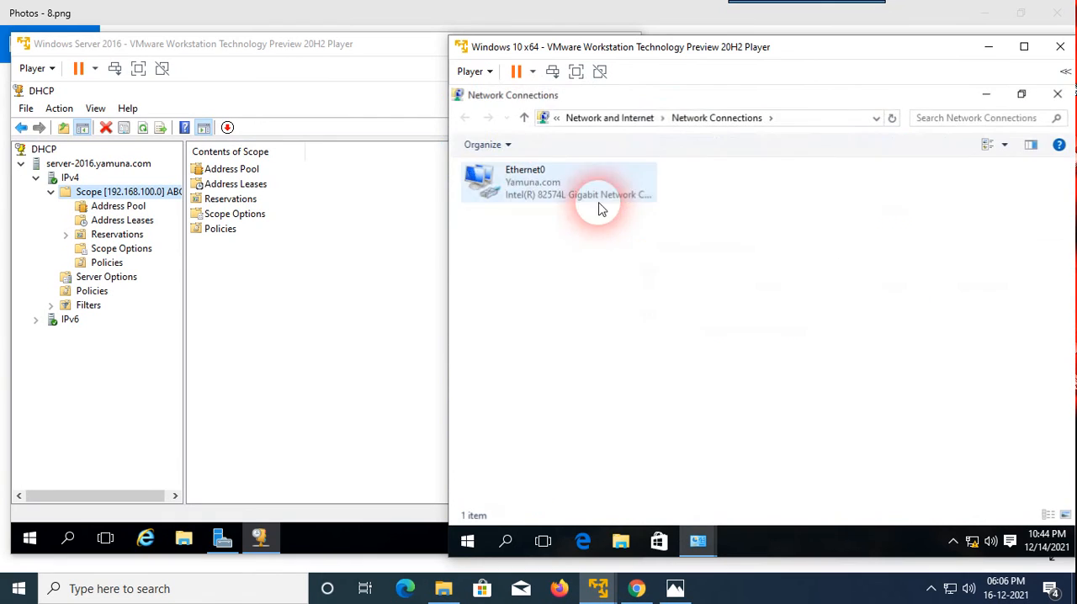
# Disable the client's Ethernet0 adapter and enable it again to renew its DHCP lease.
pyautogui.click(527, 194)
pyautogui.rightClick(531, 183)
pyautogui.click(563, 209)
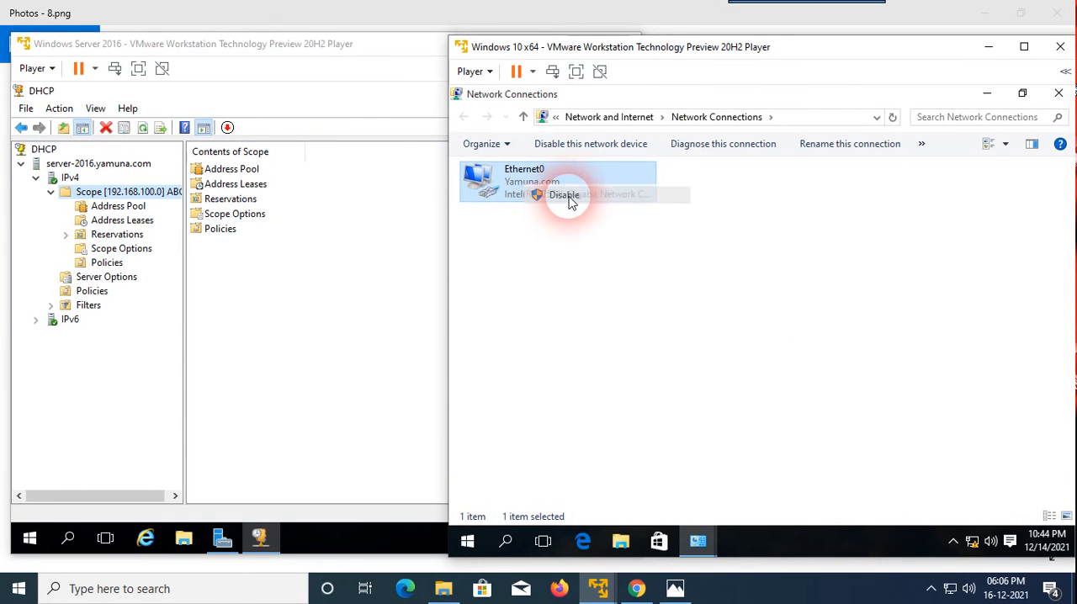
pyautogui.rightClick(508, 189)
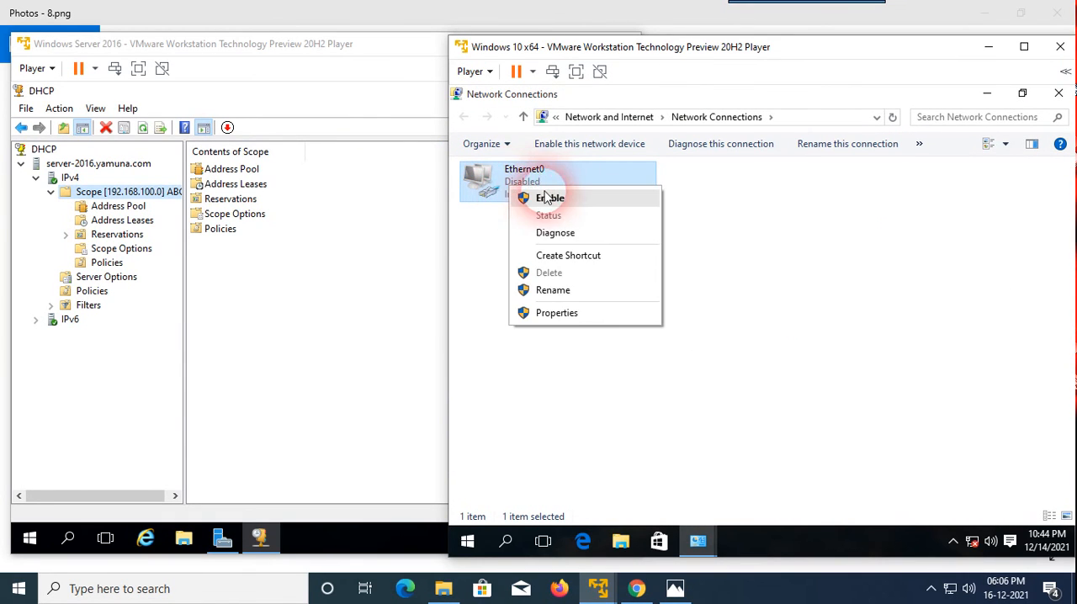
pyautogui.click(551, 199)
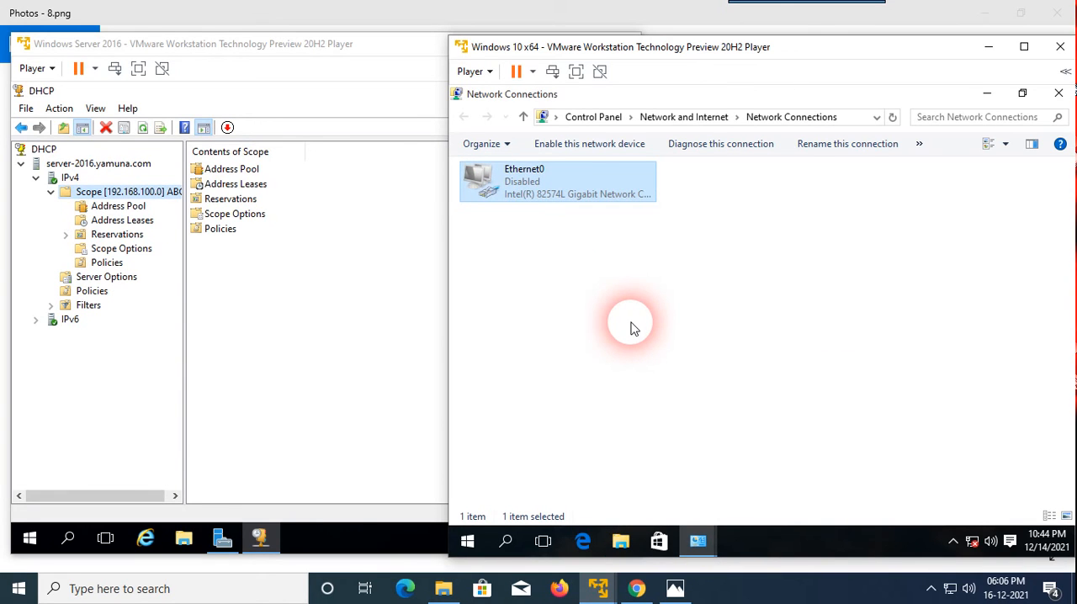
pyautogui.rightClick(523, 186)
pyautogui.click(557, 194)
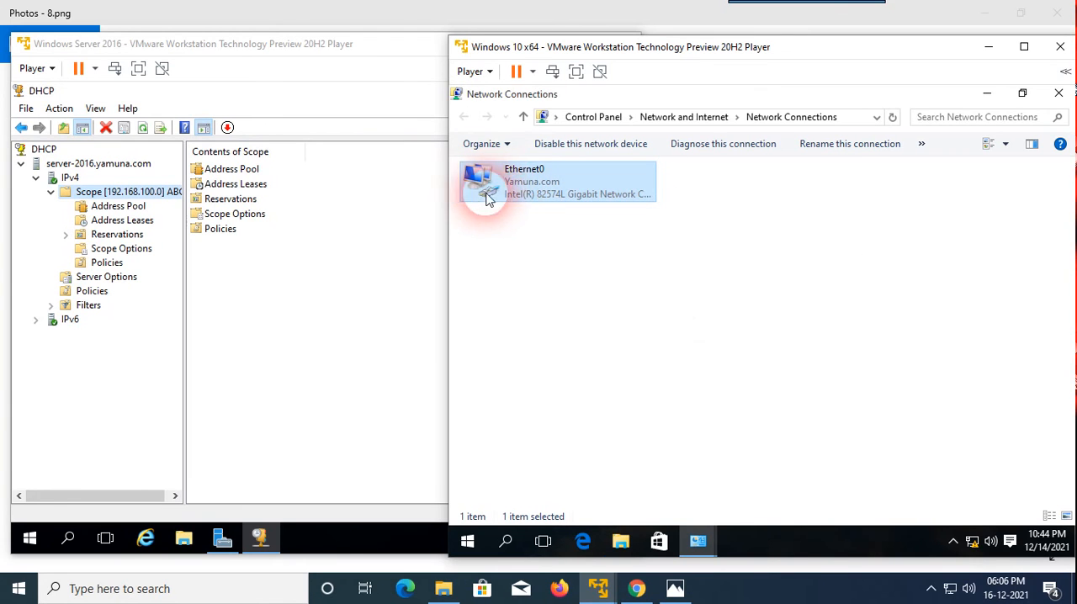
# Open Ethernet0's connection details, make the full values readable, and examine the lease obtained and lease expiry times.
pyautogui.rightClick(513, 176)
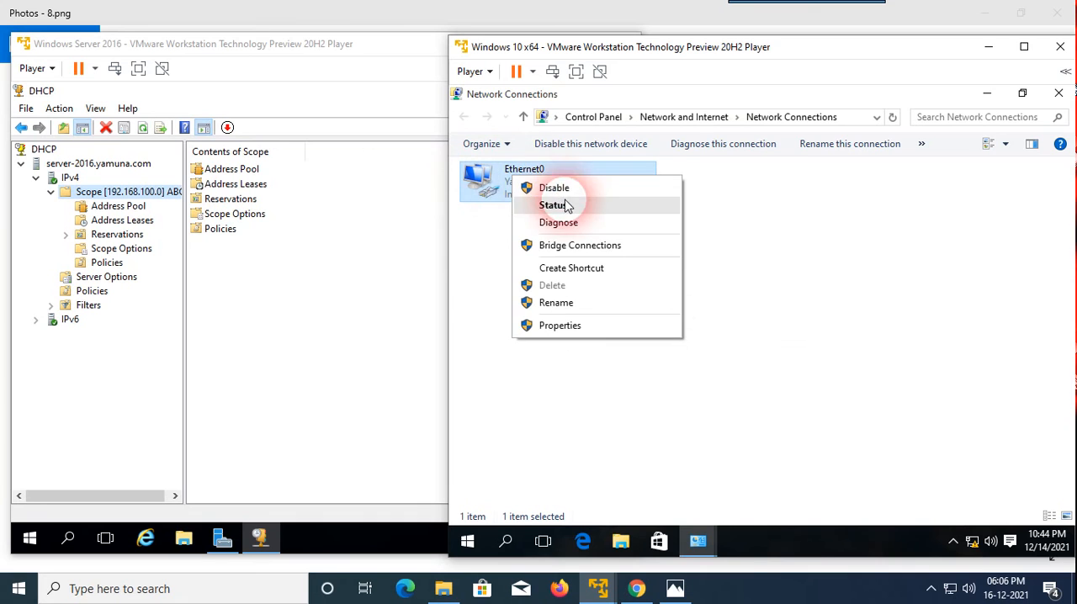
pyautogui.click(553, 205)
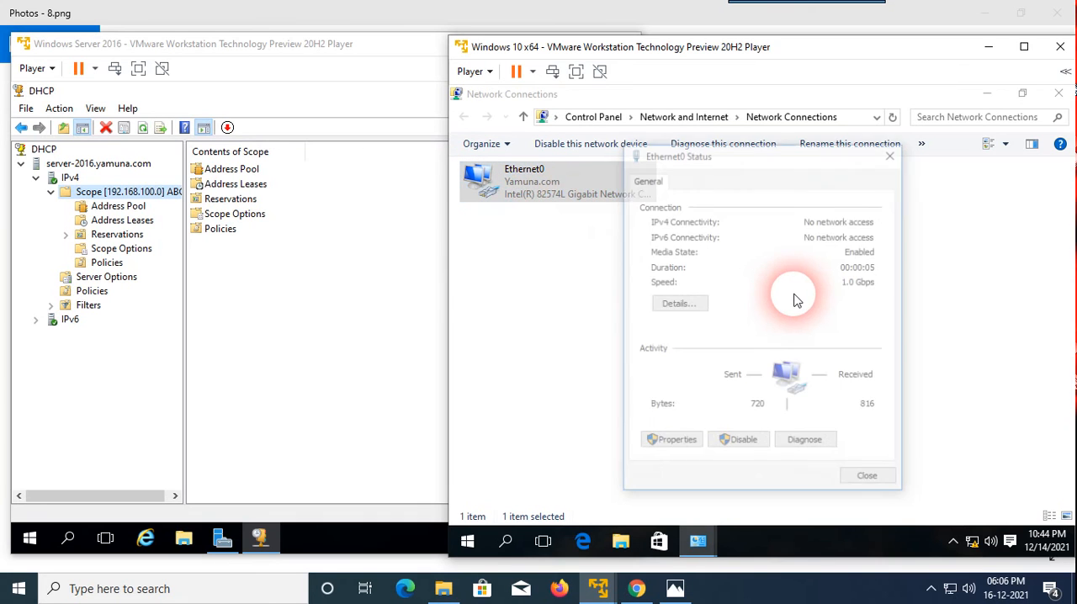
pyautogui.click(683, 306)
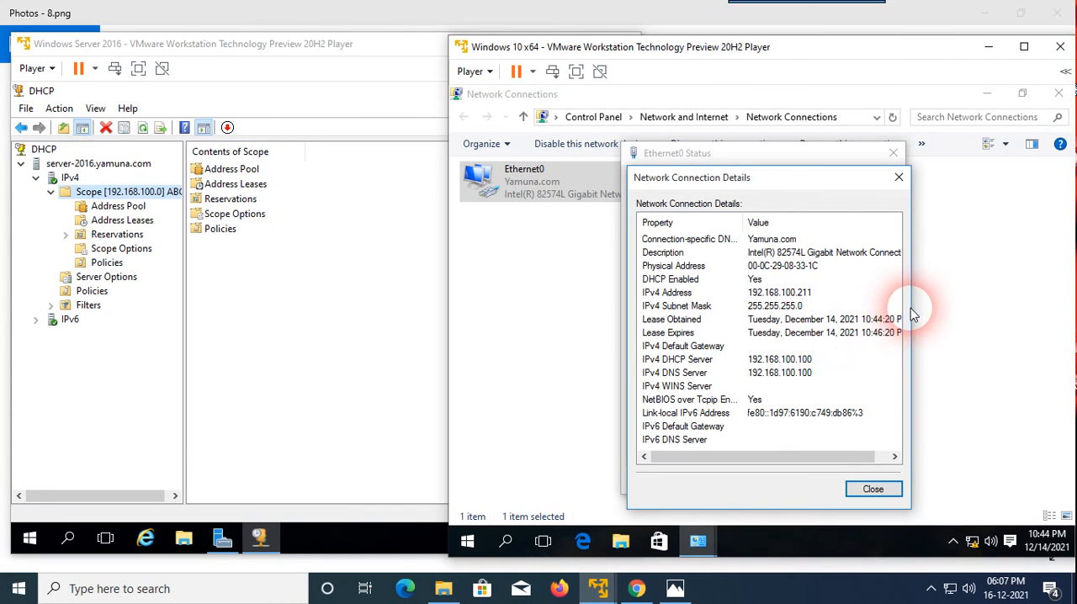
pyautogui.moveTo(815, 178); pyautogui.dragTo(784, 156)
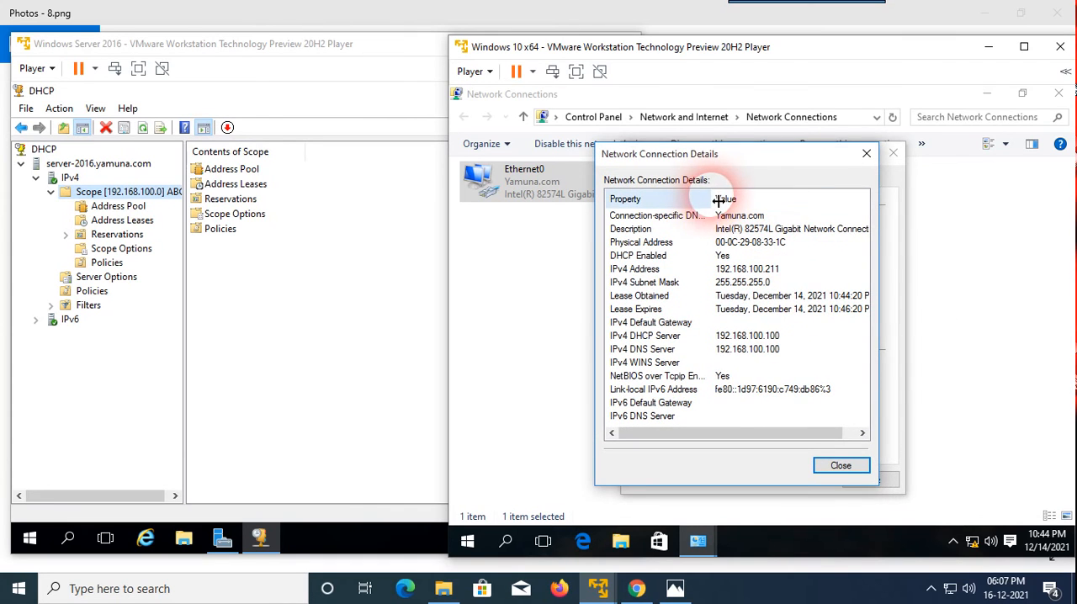
pyautogui.moveTo(713, 200); pyautogui.dragTo(691, 201)
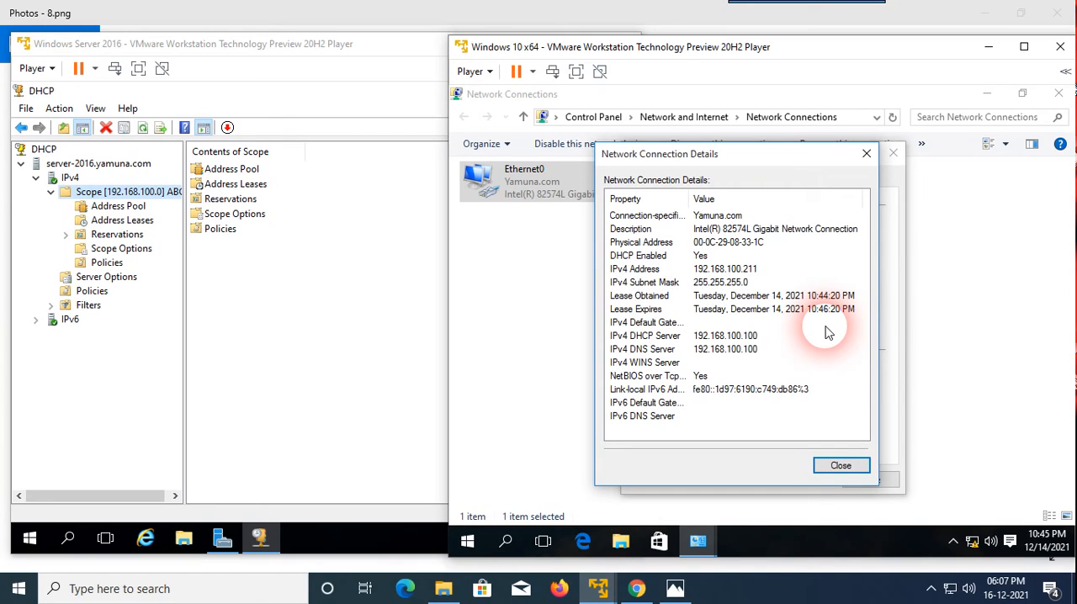
pyautogui.click(841, 467)
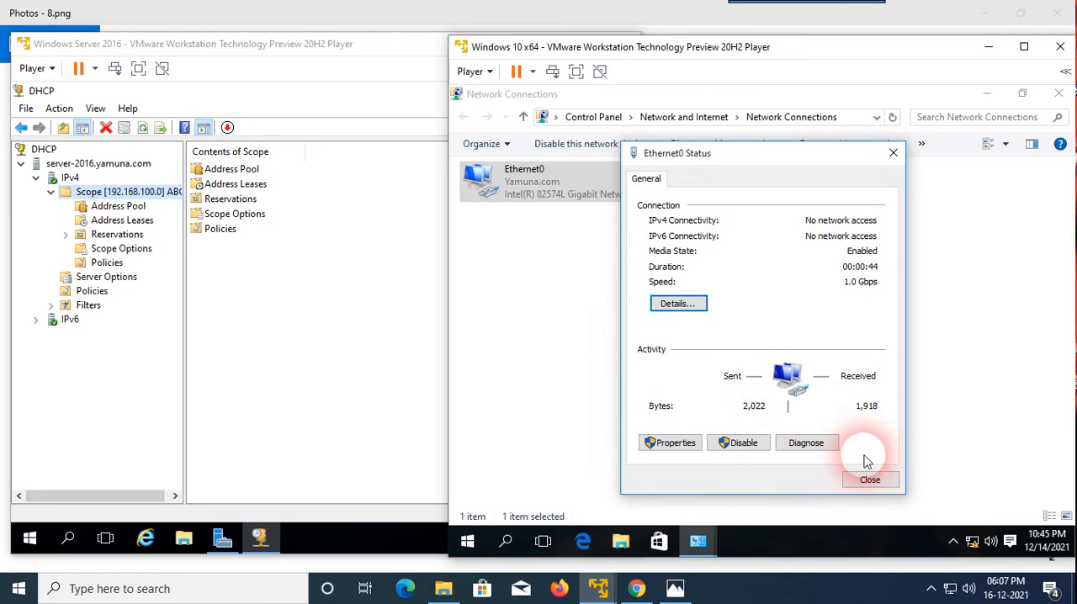
pyautogui.click(870, 480)
# Refresh Network Connections and check the lease obtained and expiry times in Ethernet0's connection details again.
pyautogui.rightClick(730, 291)
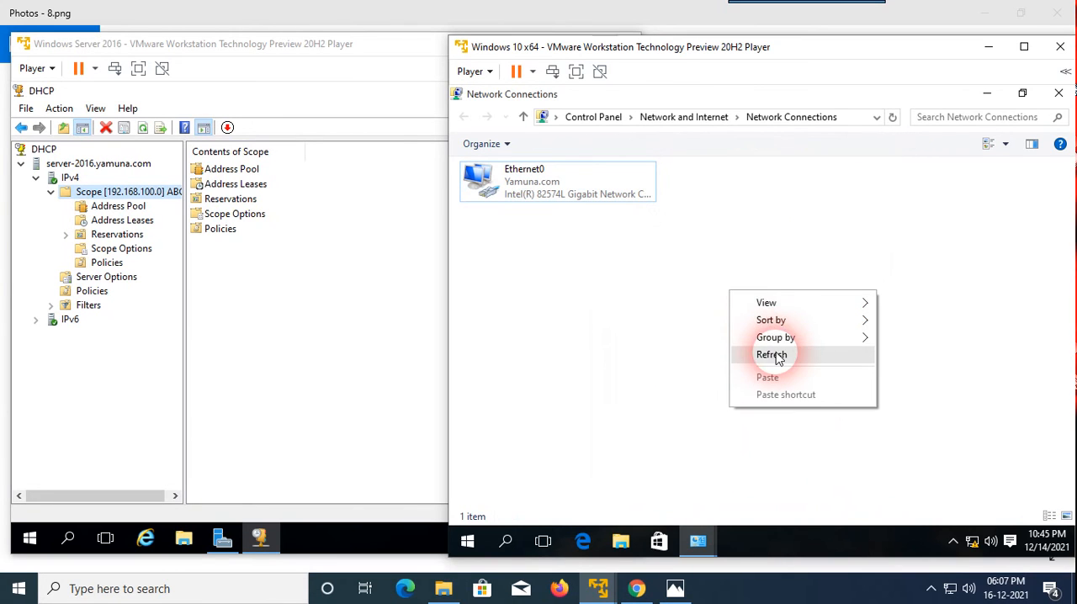
pyautogui.click(775, 355)
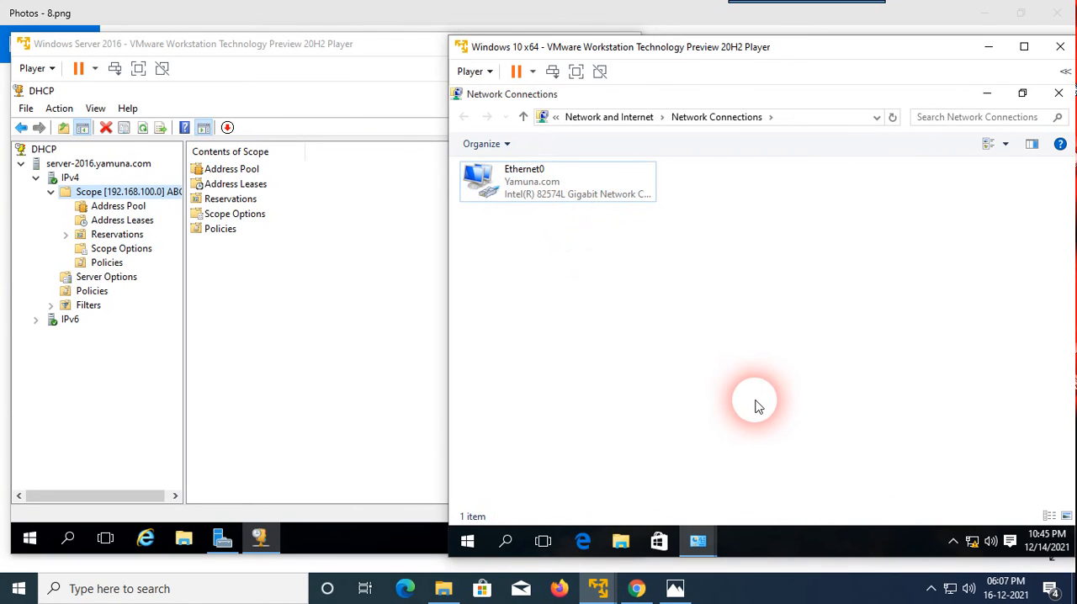
pyautogui.rightClick(518, 192)
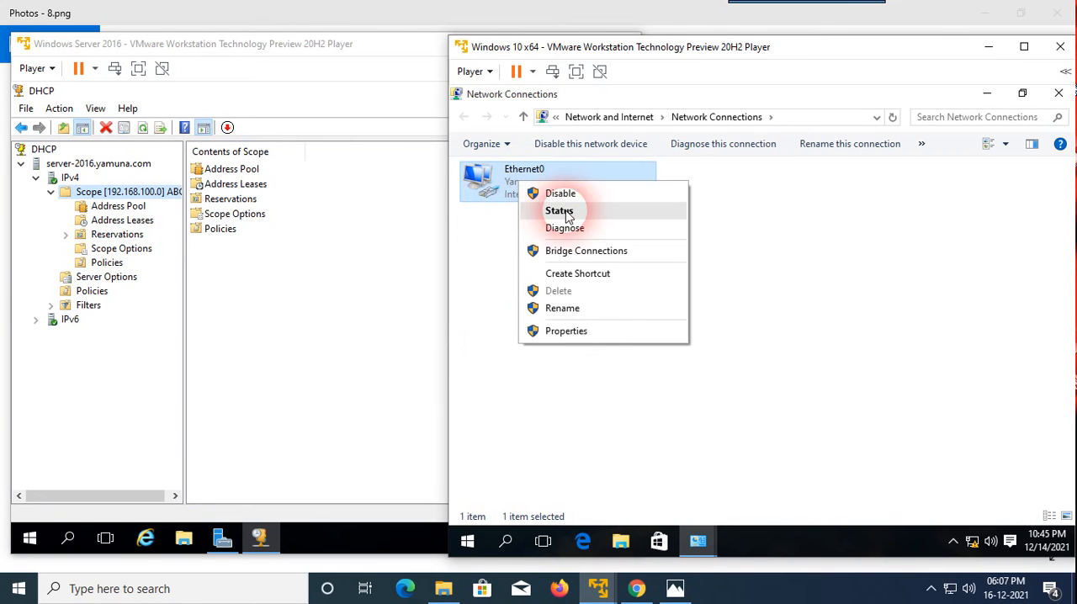
pyautogui.click(559, 212)
pyautogui.click(676, 303)
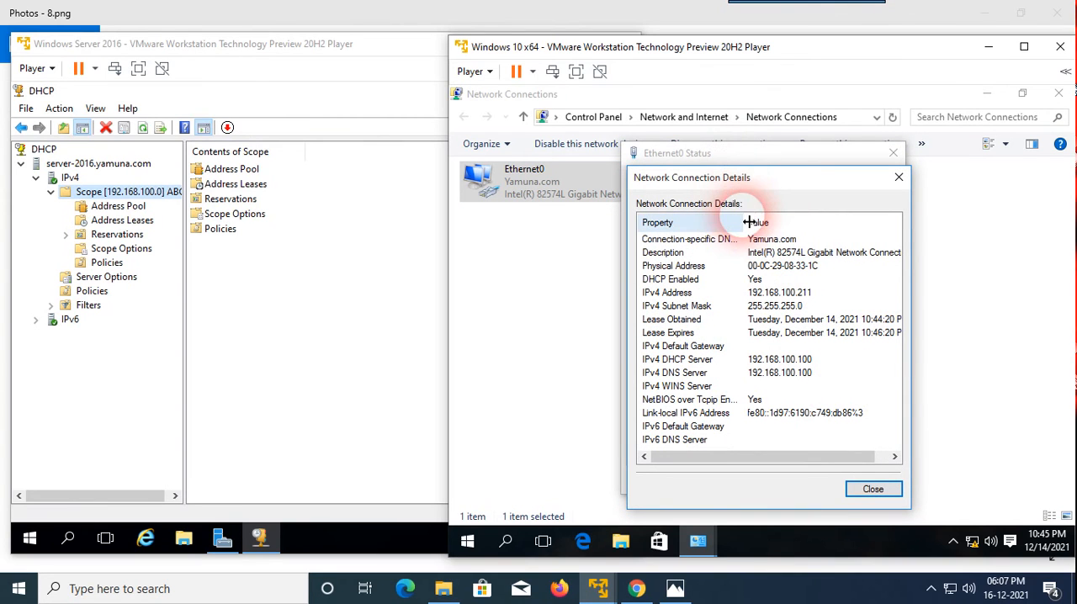
pyautogui.moveTo(744, 221); pyautogui.dragTo(730, 220)
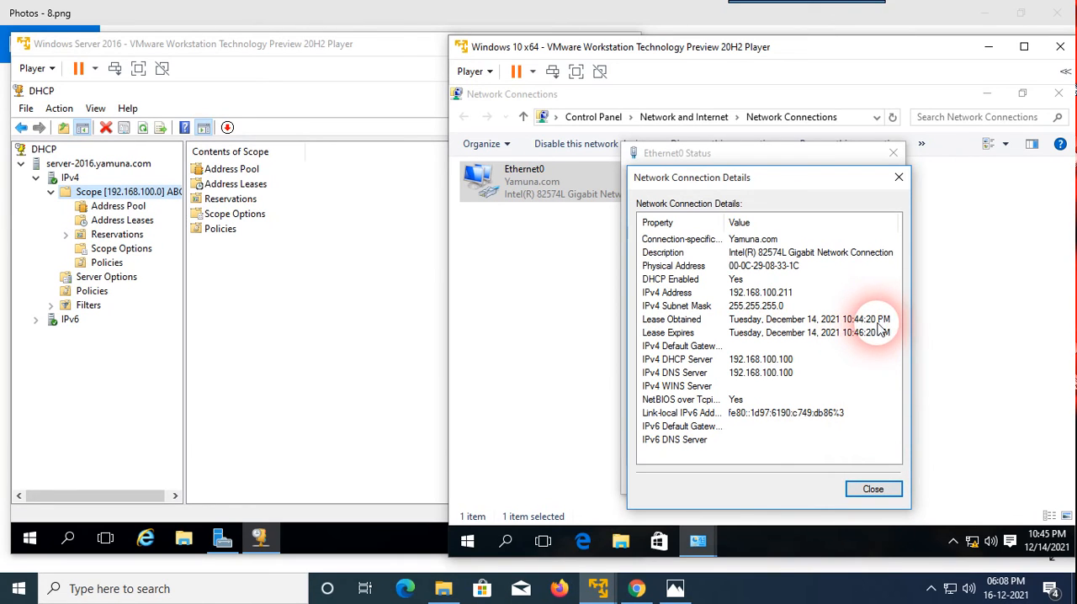
pyautogui.click(874, 490)
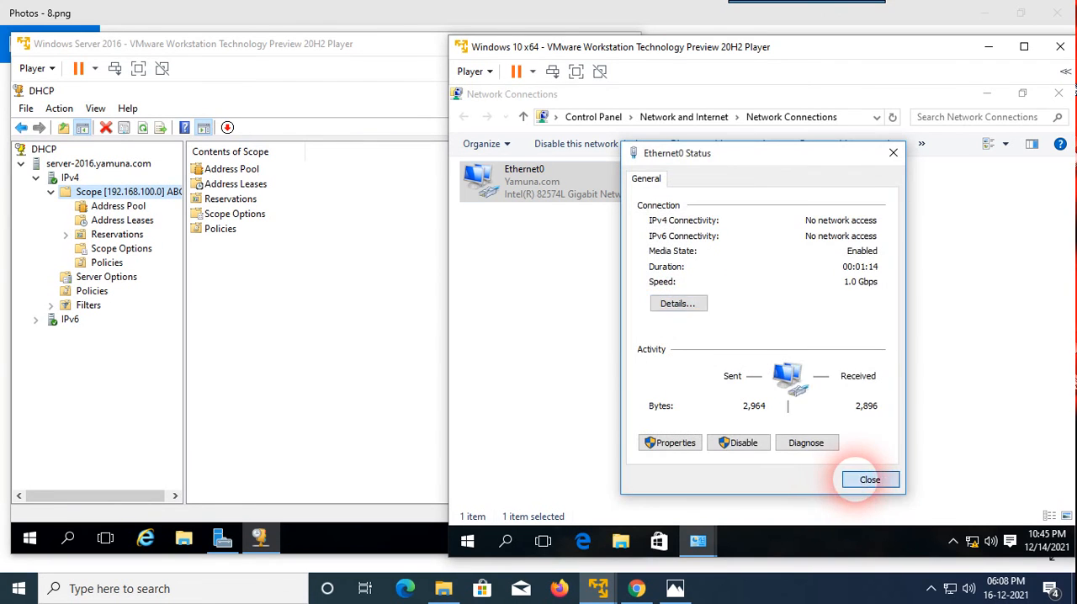
pyautogui.click(866, 479)
# Refresh the connections list once more and examine whether Ethernet0's lease expiry time has been extended.
pyautogui.rightClick(784, 275)
pyautogui.click(787, 330)
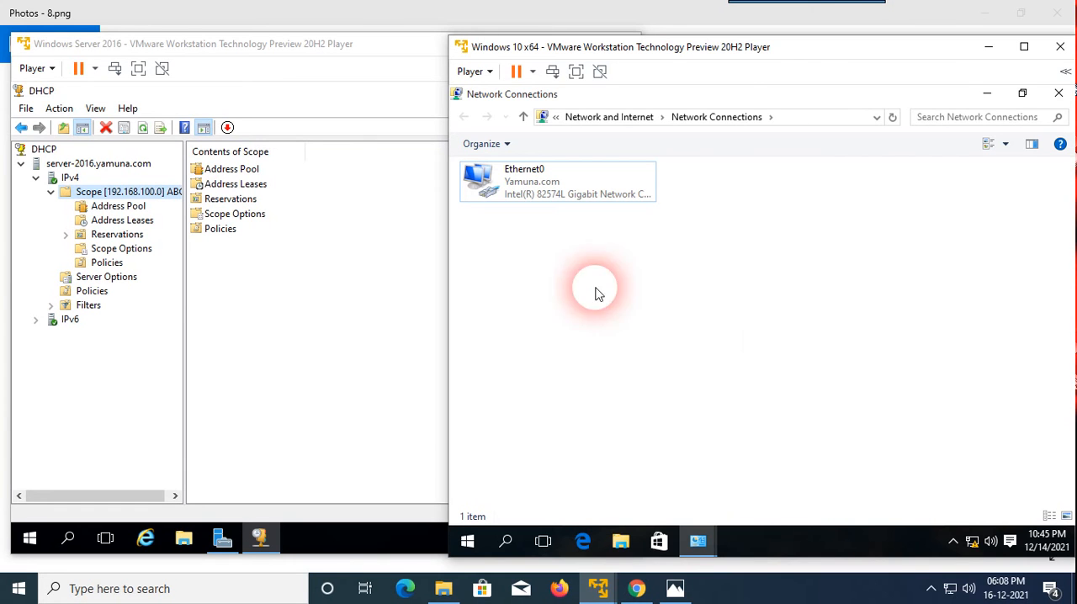
pyautogui.rightClick(511, 193)
pyautogui.click(567, 222)
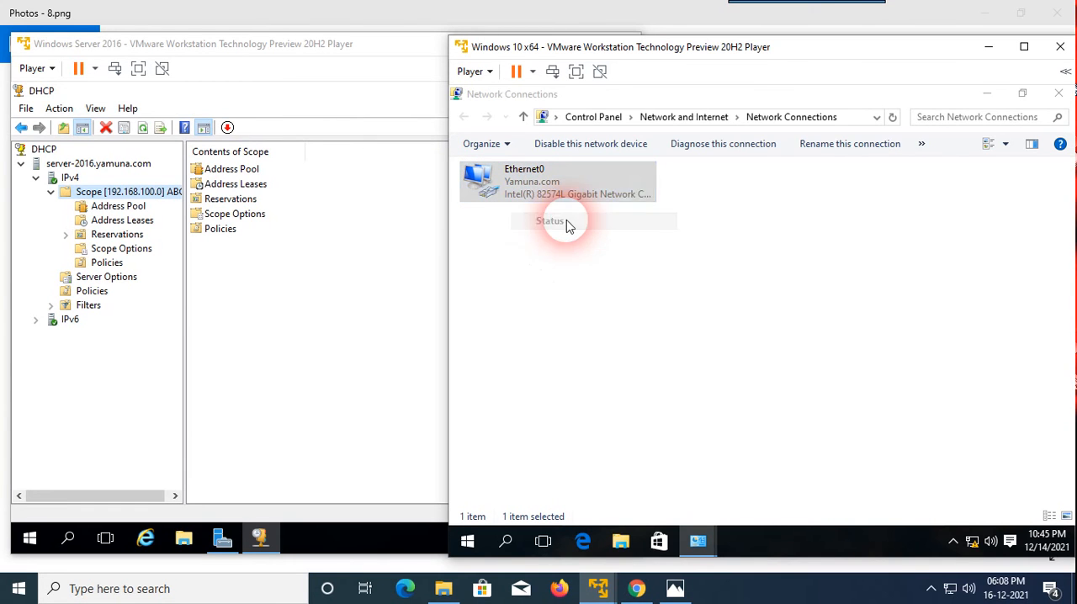
pyautogui.click(679, 303)
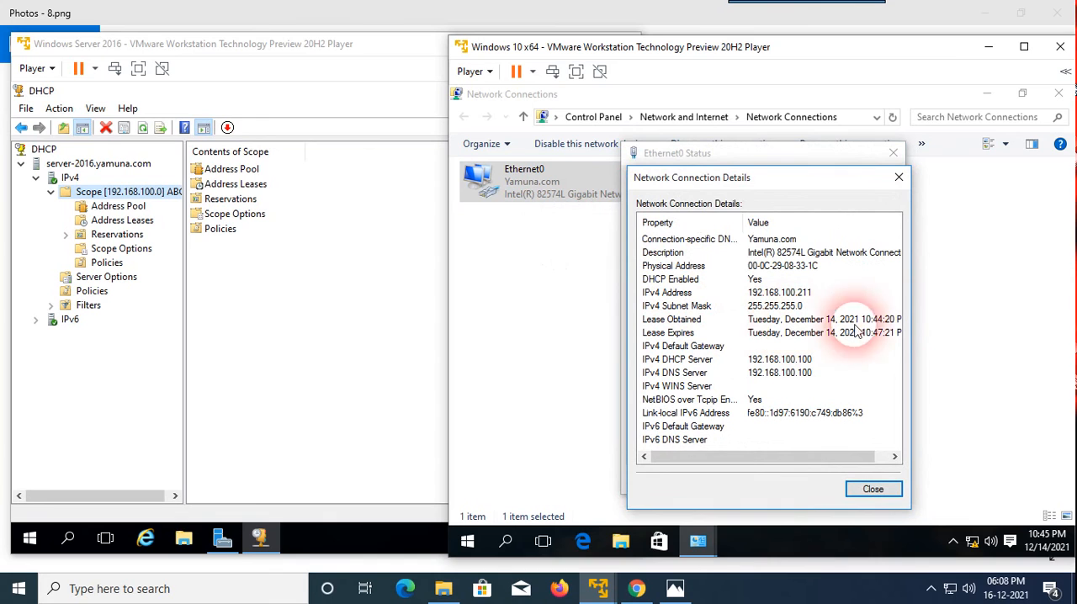
pyautogui.moveTo(751, 224); pyautogui.dragTo(714, 224)
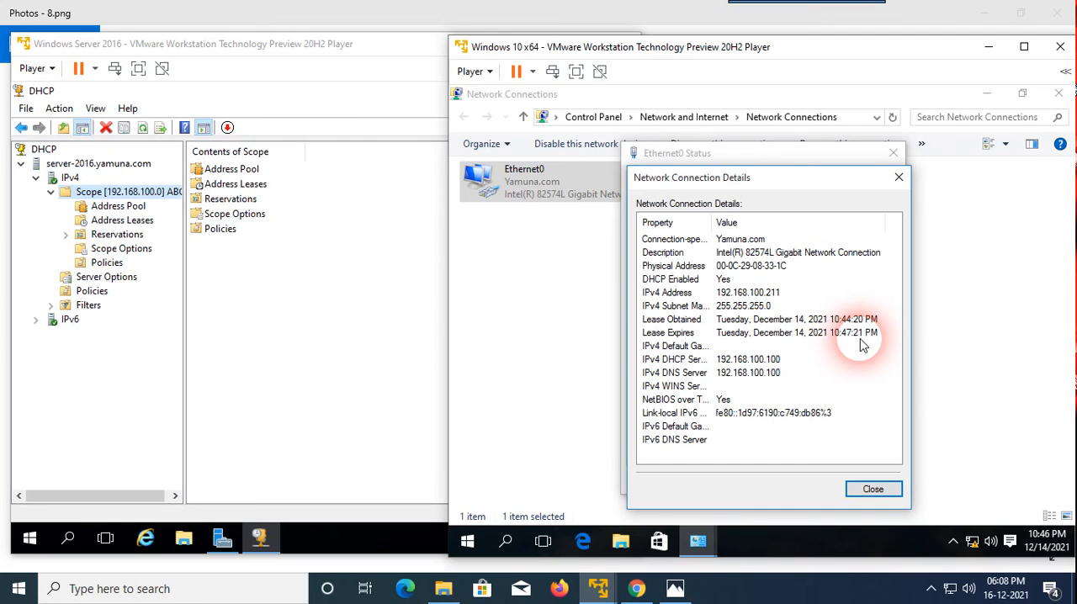
pyautogui.click(898, 177)
pyautogui.click(893, 153)
# On the server, set the ABC scope's DHCP lease duration to Unlimited, apply it, and refresh the DHCP console.
pyautogui.click(357, 261)
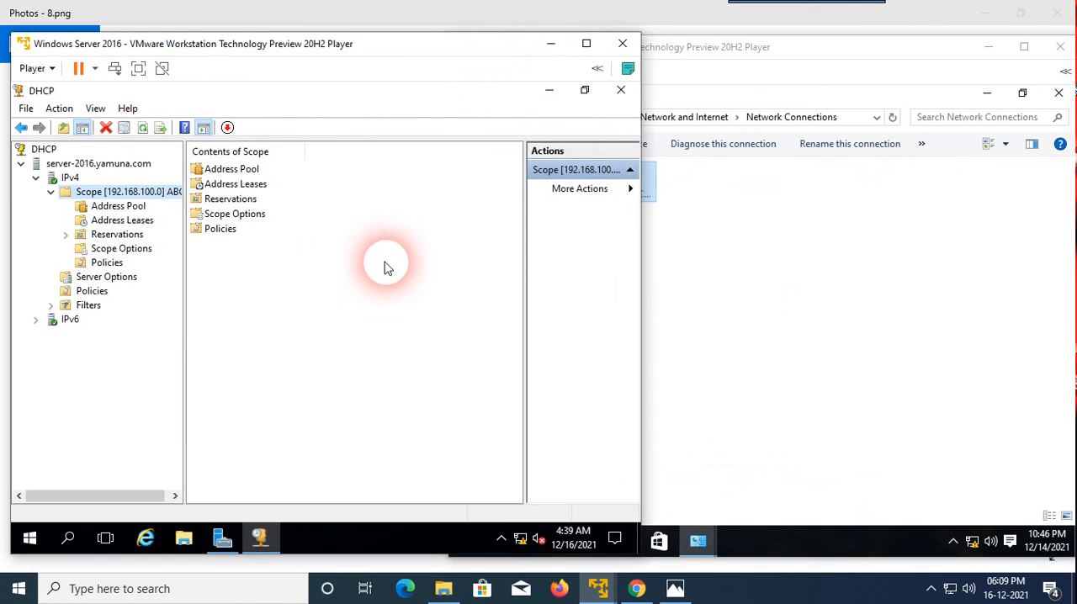
pyautogui.rightClick(130, 191)
pyautogui.click(193, 396)
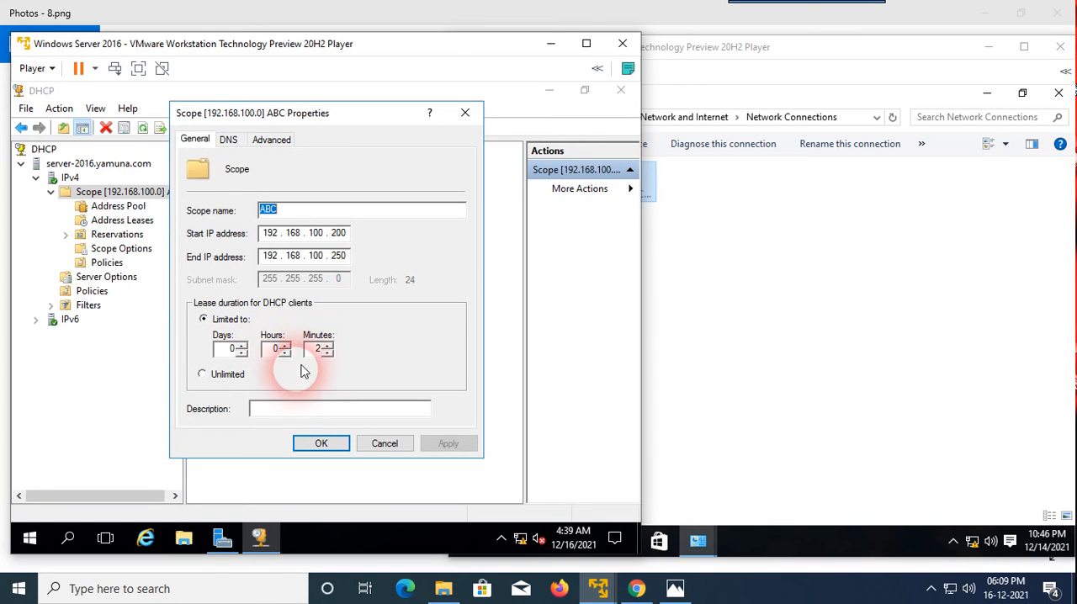
pyautogui.click(202, 376)
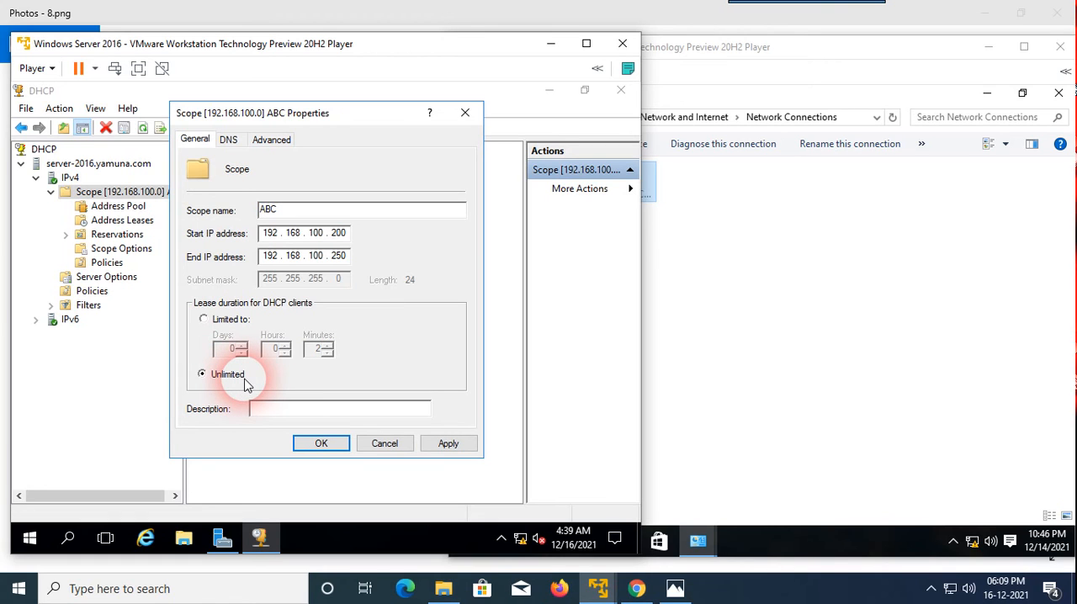
pyautogui.click(446, 444)
pyautogui.click(340, 446)
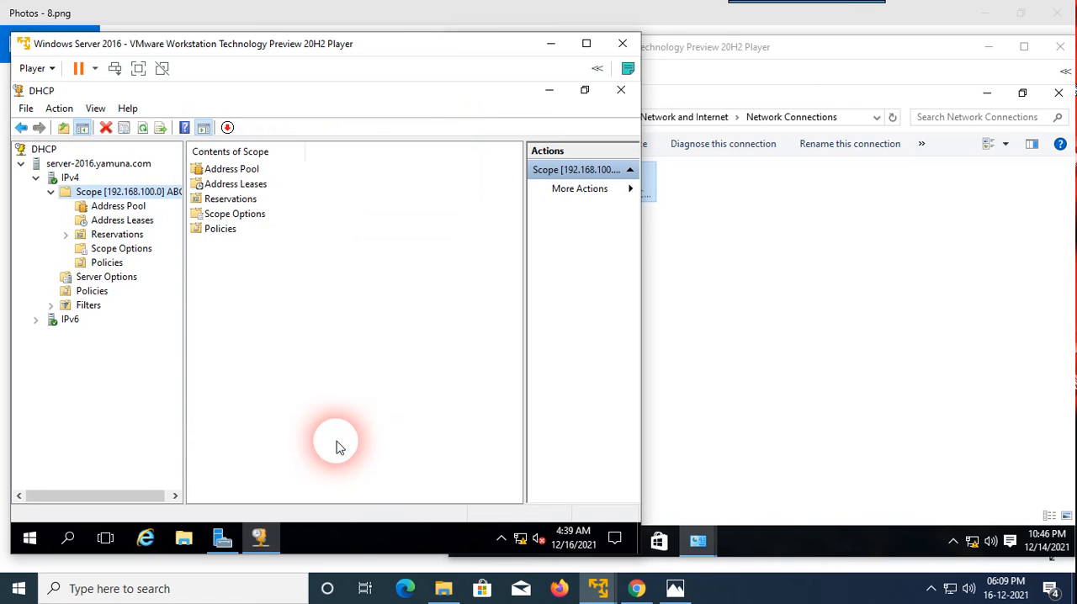
pyautogui.click(143, 128)
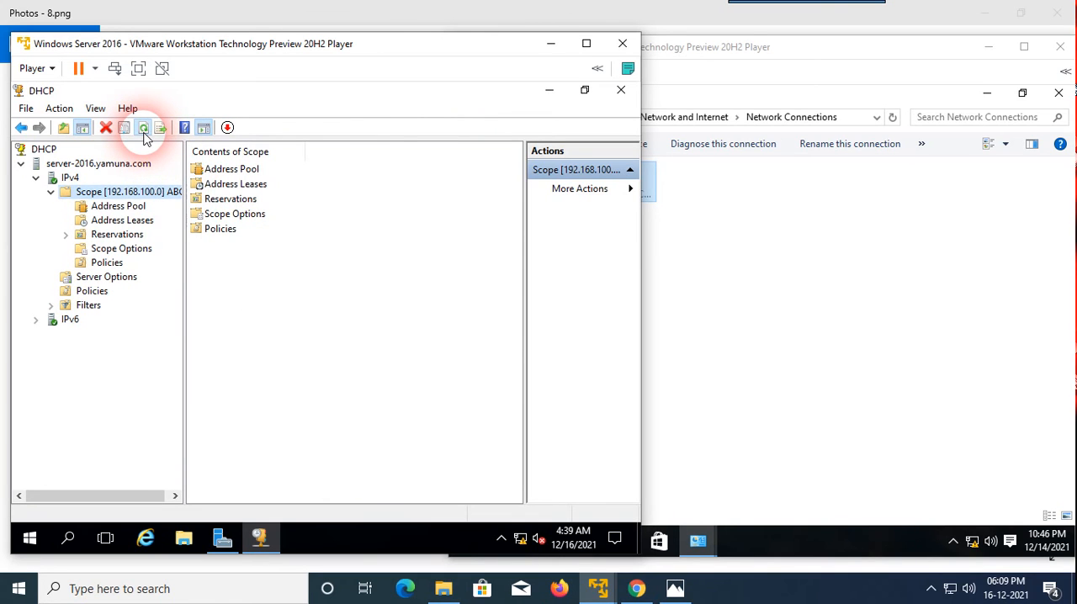
# Return to the Windows 10 client and restart its Ethernet0 adapter by disabling and re-enabling it.
pyautogui.click(738, 306)
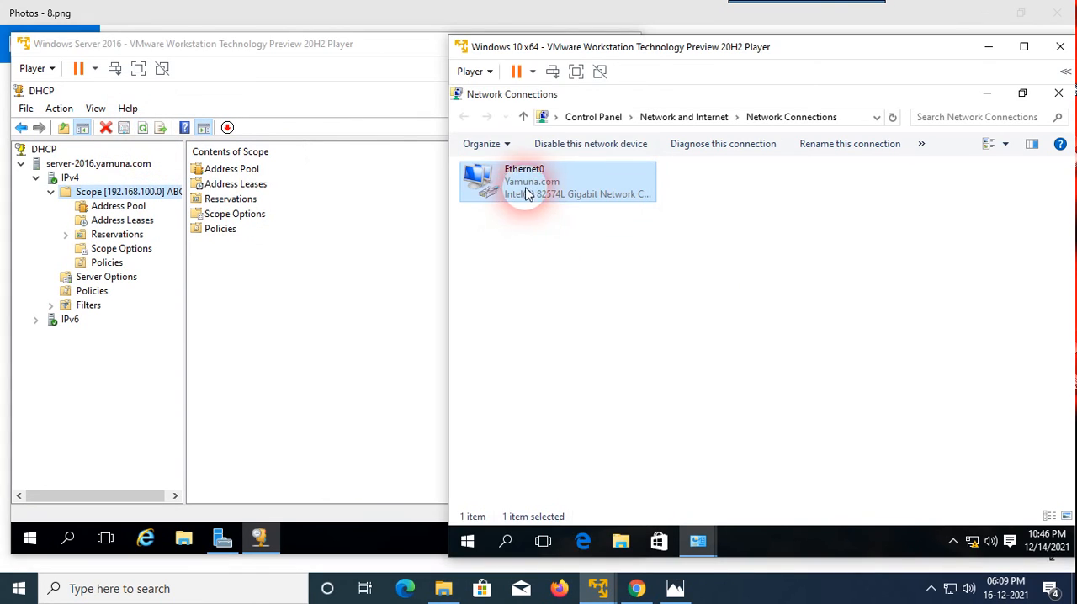
pyautogui.click(562, 147)
pyautogui.click(590, 291)
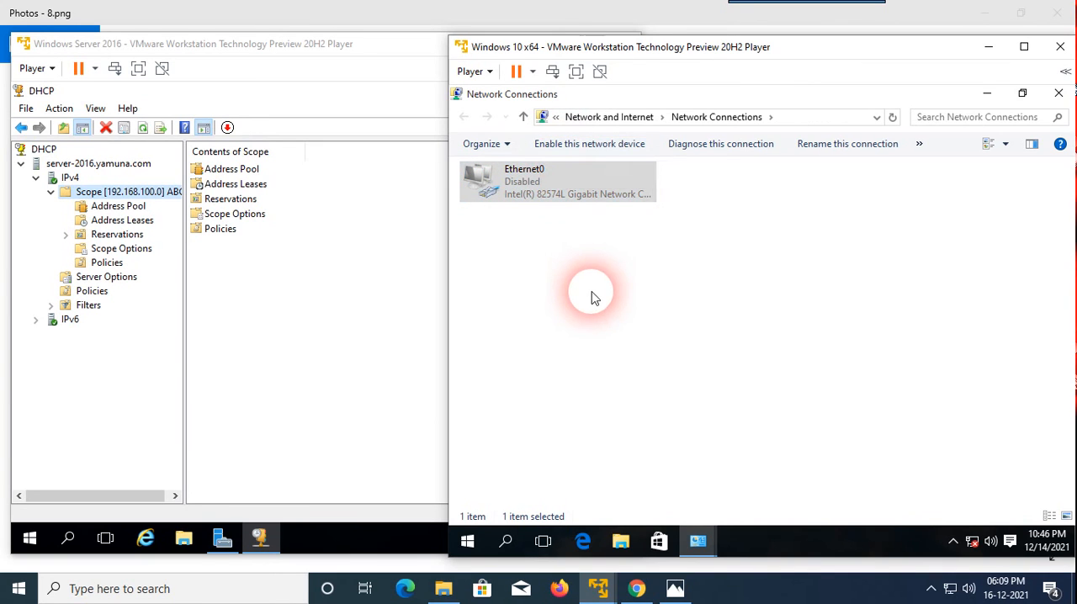
pyautogui.click(540, 195)
pyautogui.click(561, 144)
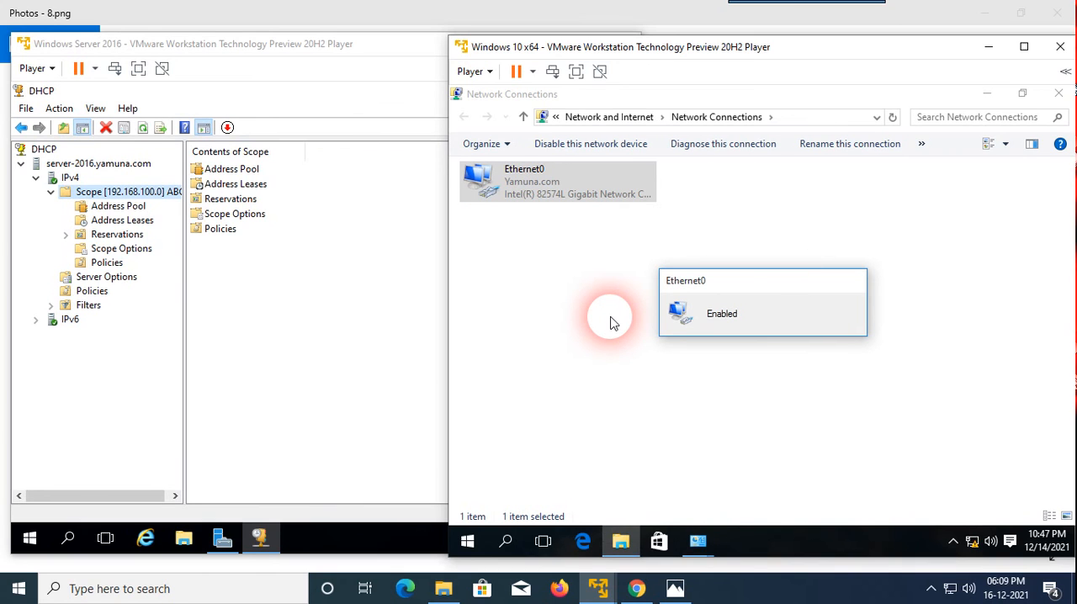
# Open Ethernet0's connection details and examine the lease obtained and expiry times under the unlimited lease.
pyautogui.rightClick(513, 187)
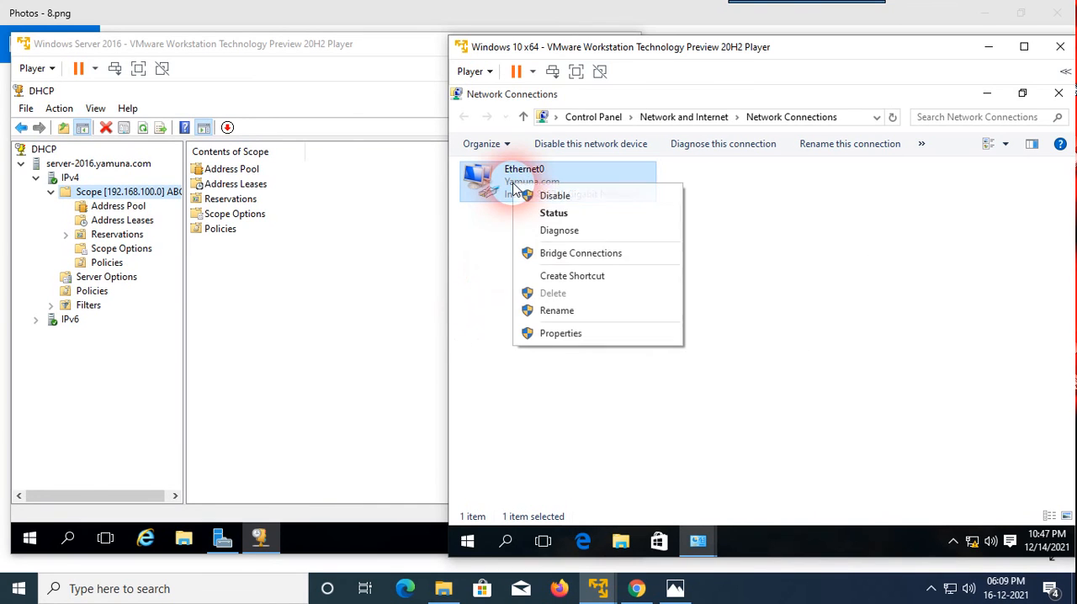
pyautogui.click(562, 215)
pyautogui.click(685, 306)
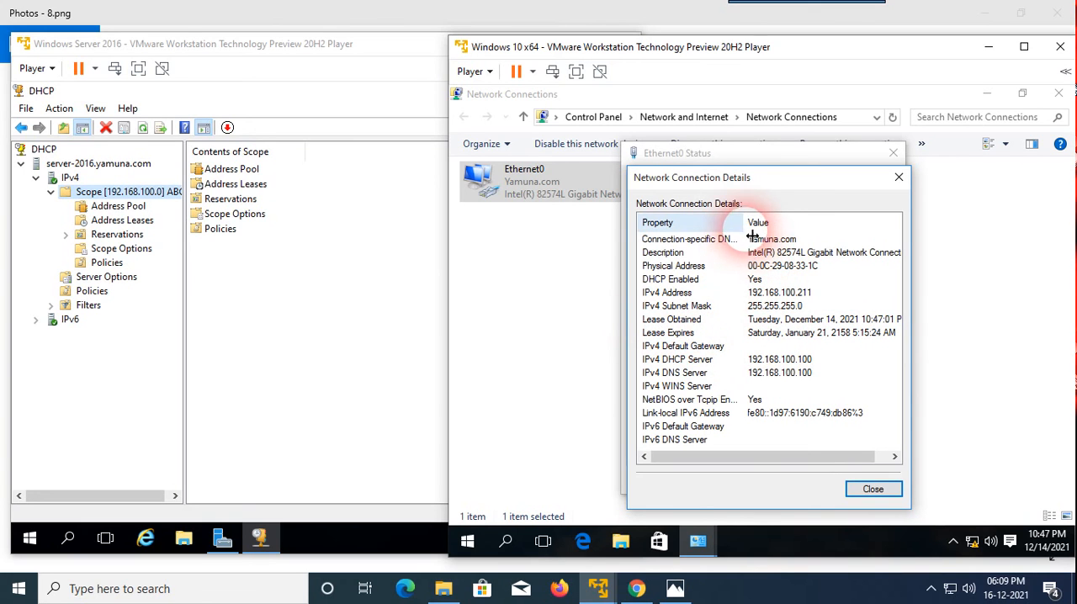
pyautogui.moveTo(747, 236); pyautogui.dragTo(729, 226)
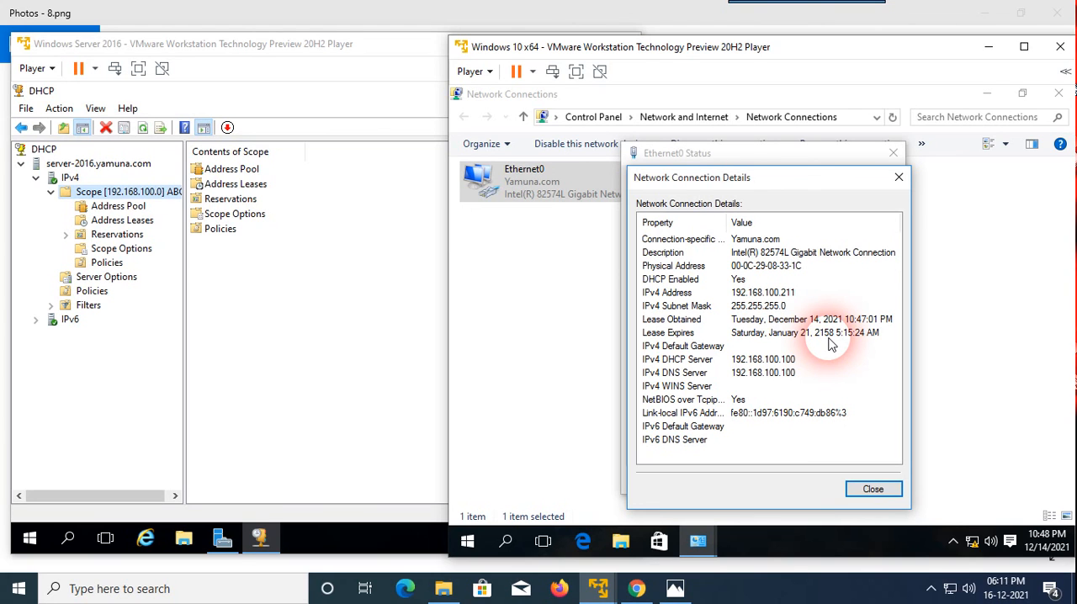
# On the server, limit the ABC scope's DHCP lease duration to 4 days and apply the change.
pyautogui.click(284, 293)
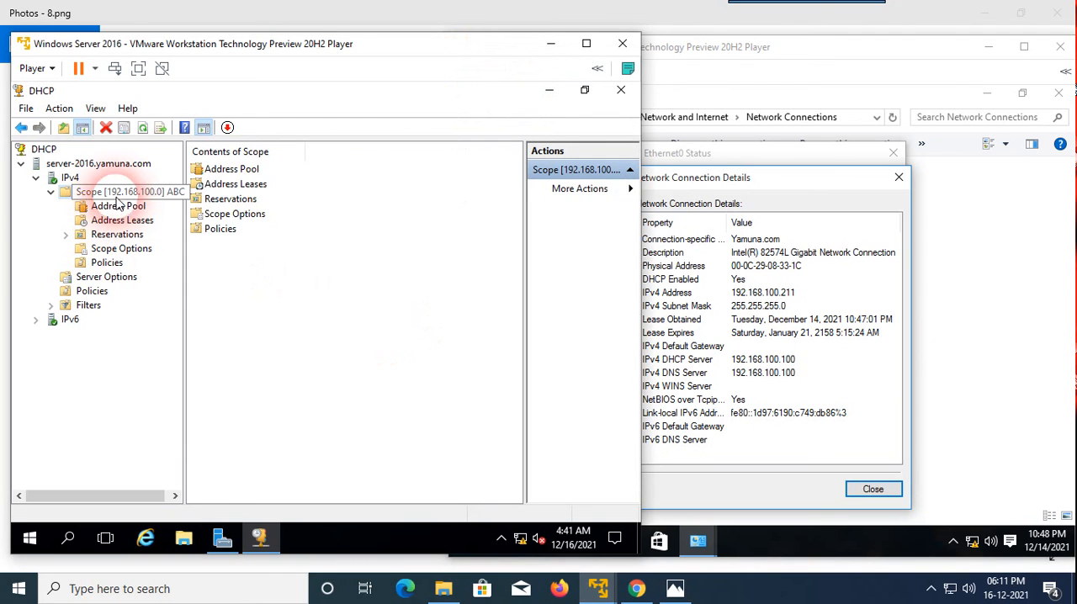
pyautogui.rightClick(117, 196)
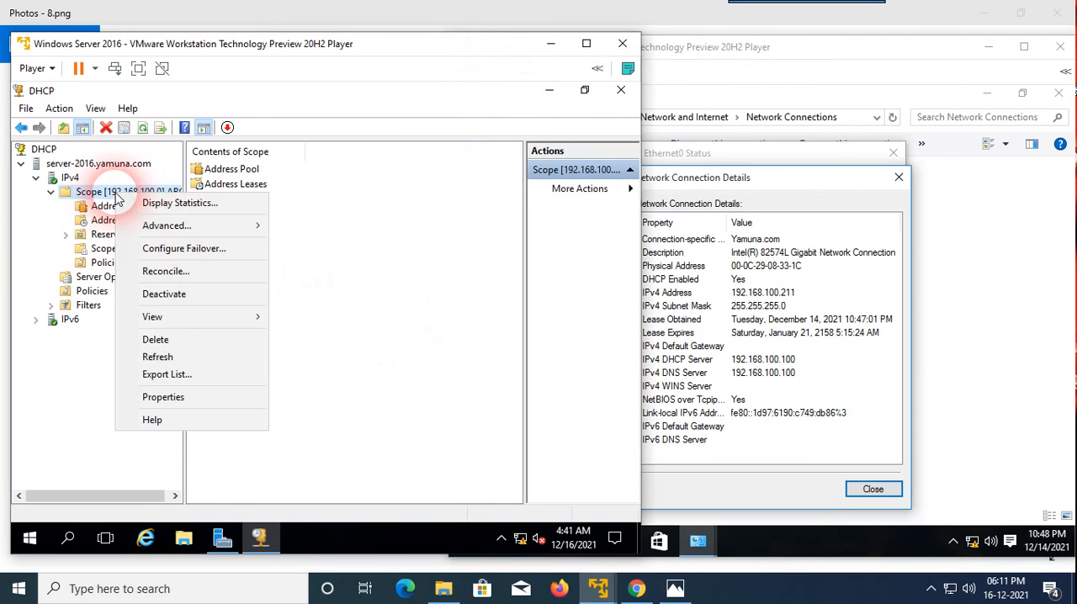
pyautogui.click(165, 397)
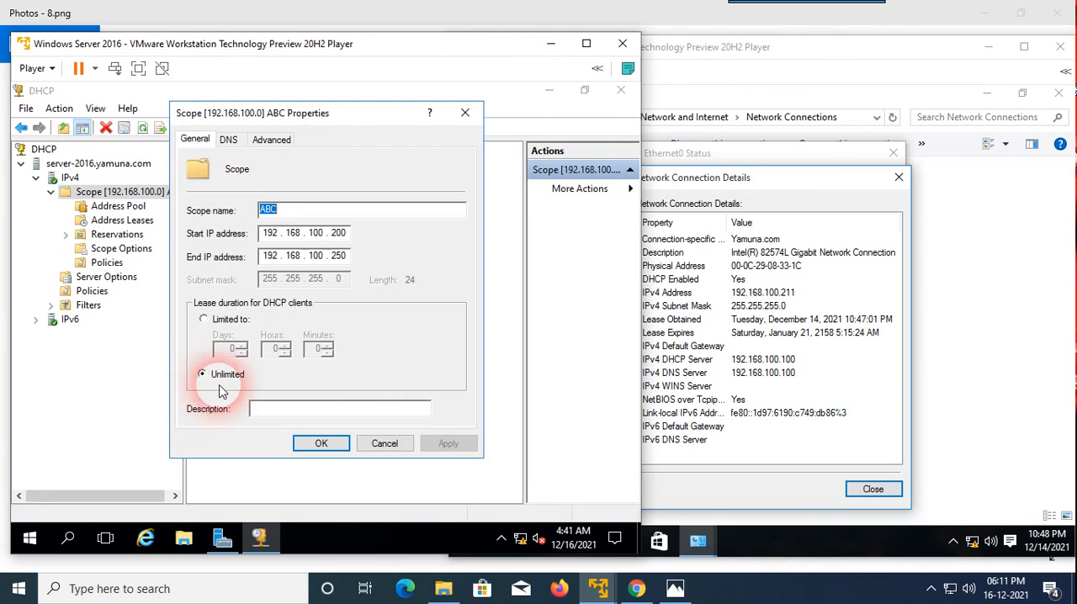
pyautogui.click(203, 320)
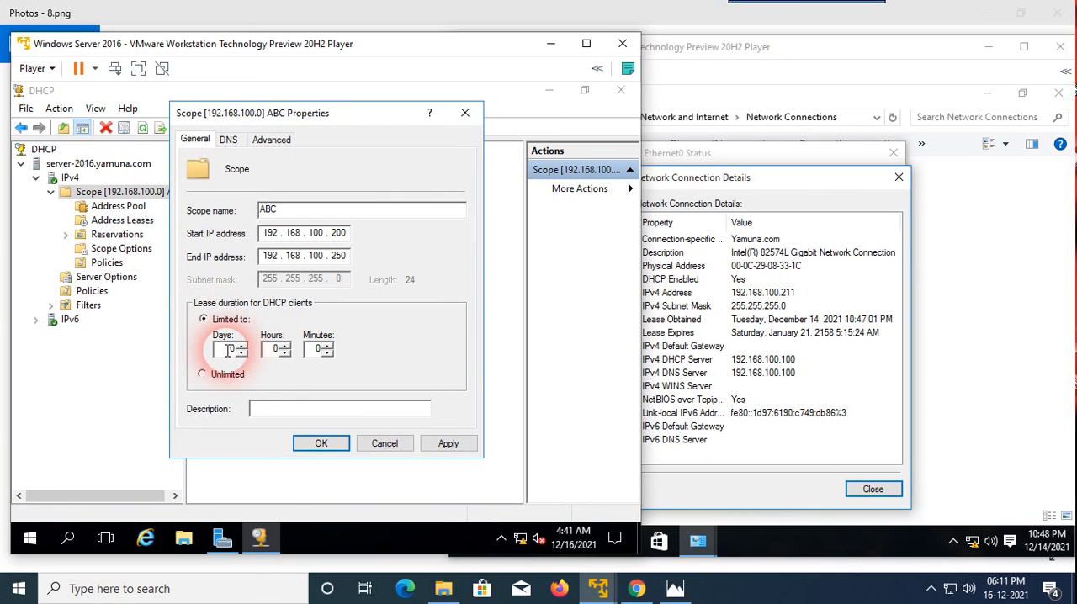
pyautogui.click(235, 350)
pyautogui.press('BackSpace')
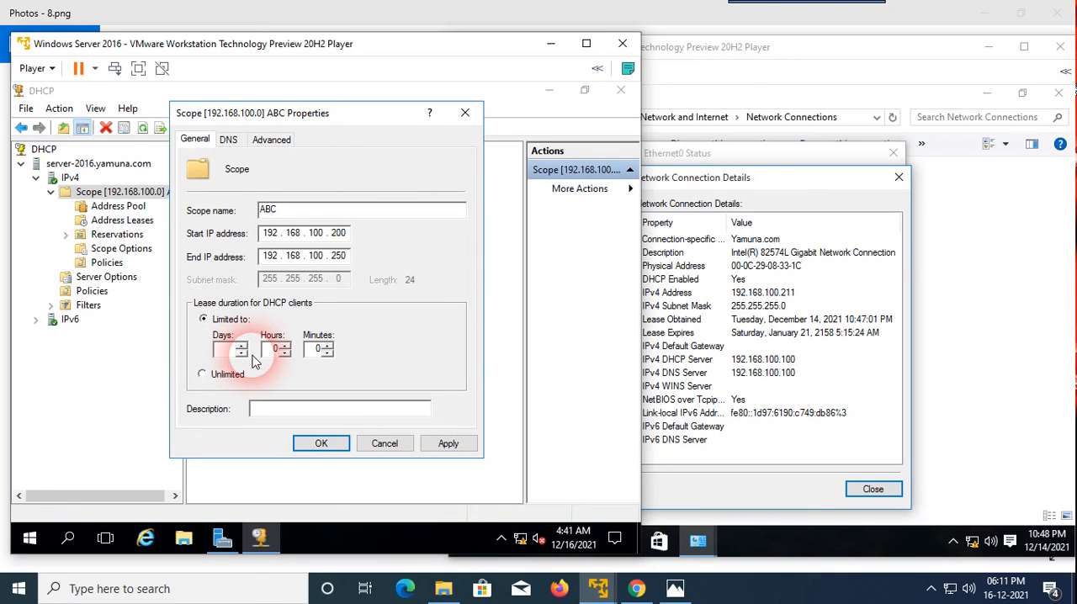
pyautogui.write('4')
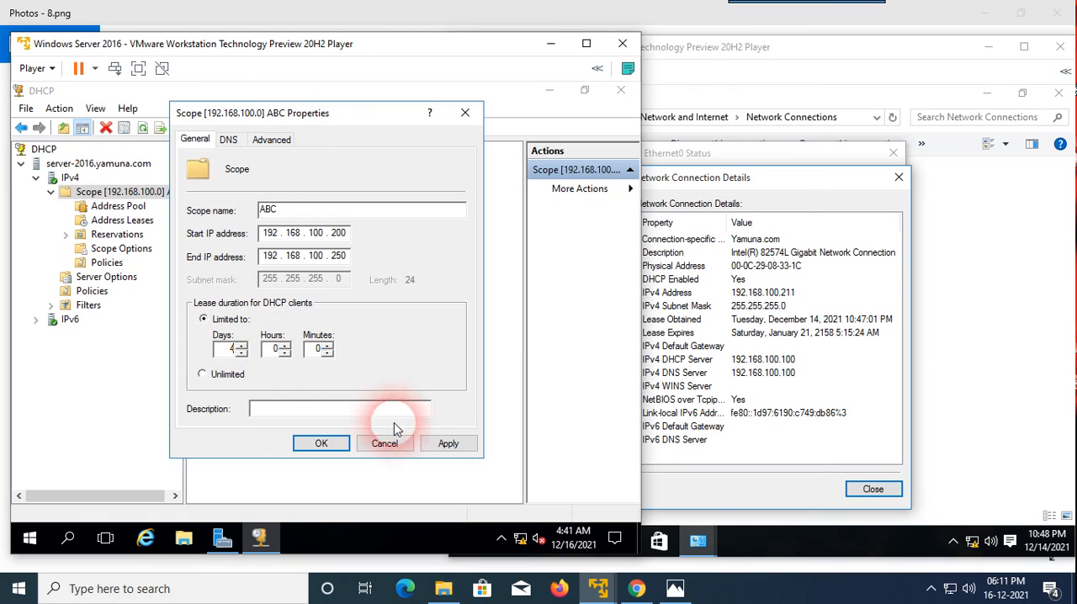
pyautogui.click(444, 446)
pyautogui.click(322, 446)
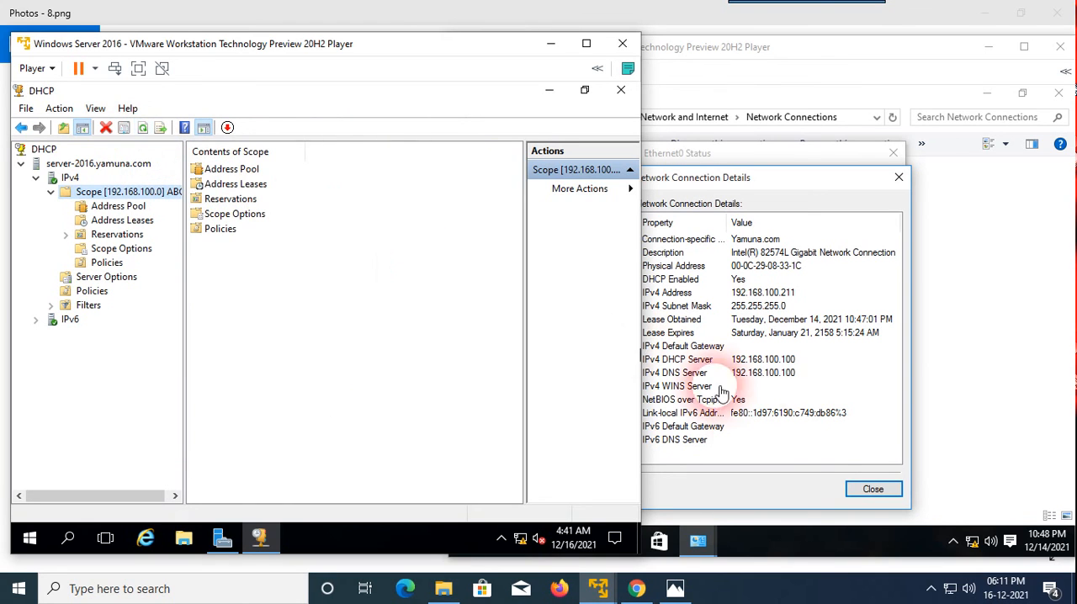
# On the Windows 10 client, close the connection details, disable and re-enable Ethernet0, and refresh the connections list.
pyautogui.click(872, 490)
pyautogui.click(869, 492)
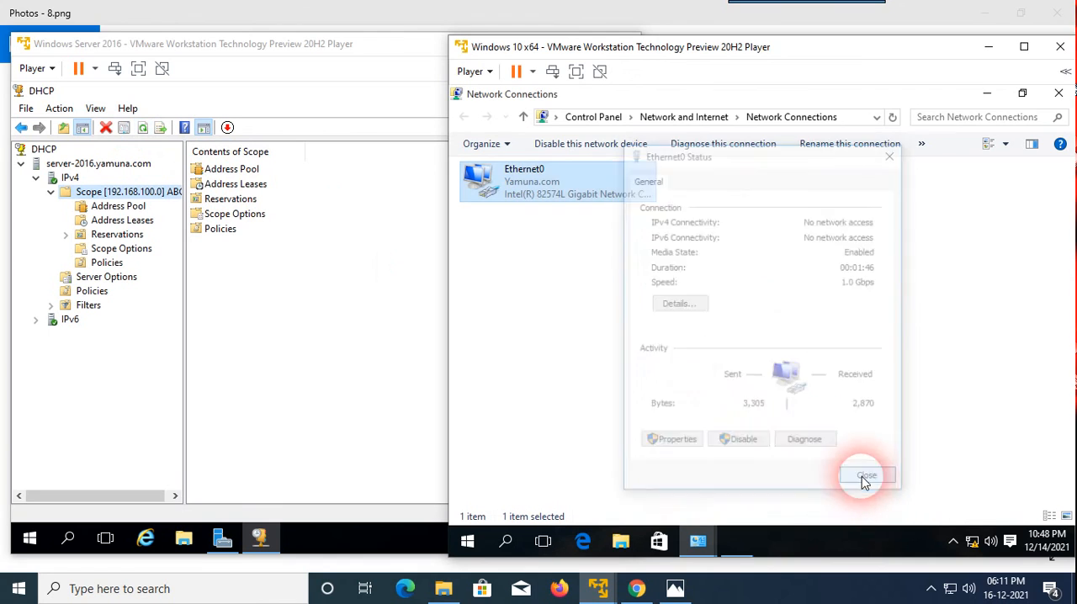
pyautogui.click(578, 148)
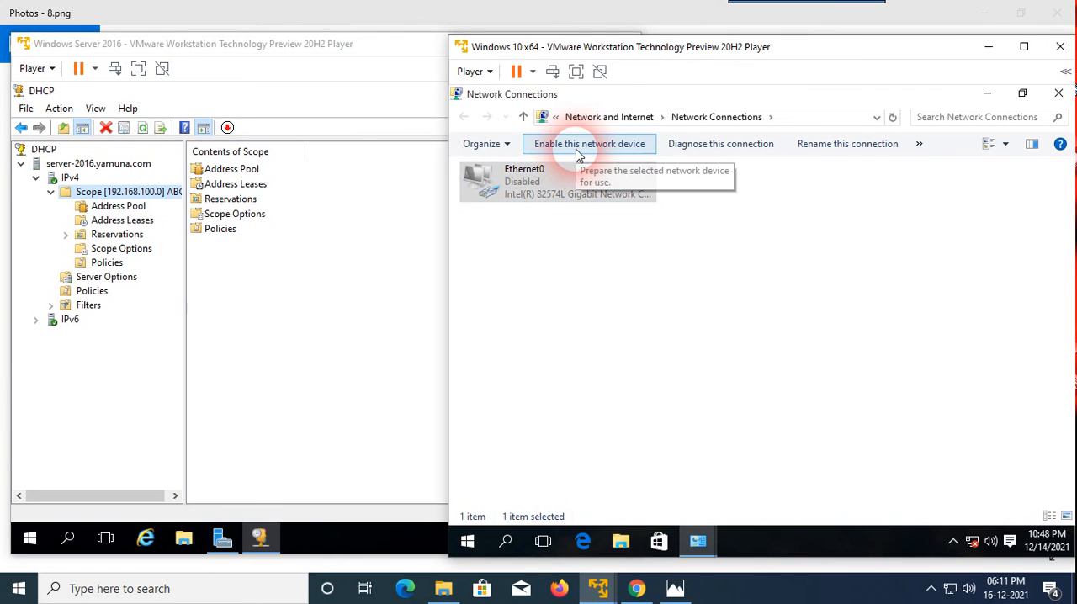
pyautogui.click(577, 147)
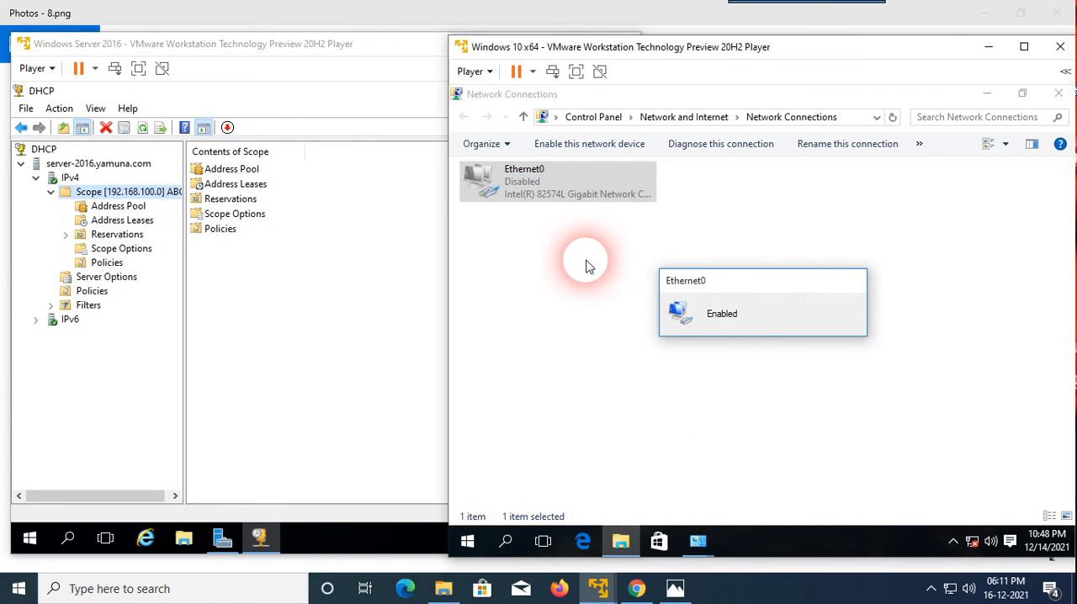
pyautogui.click(568, 144)
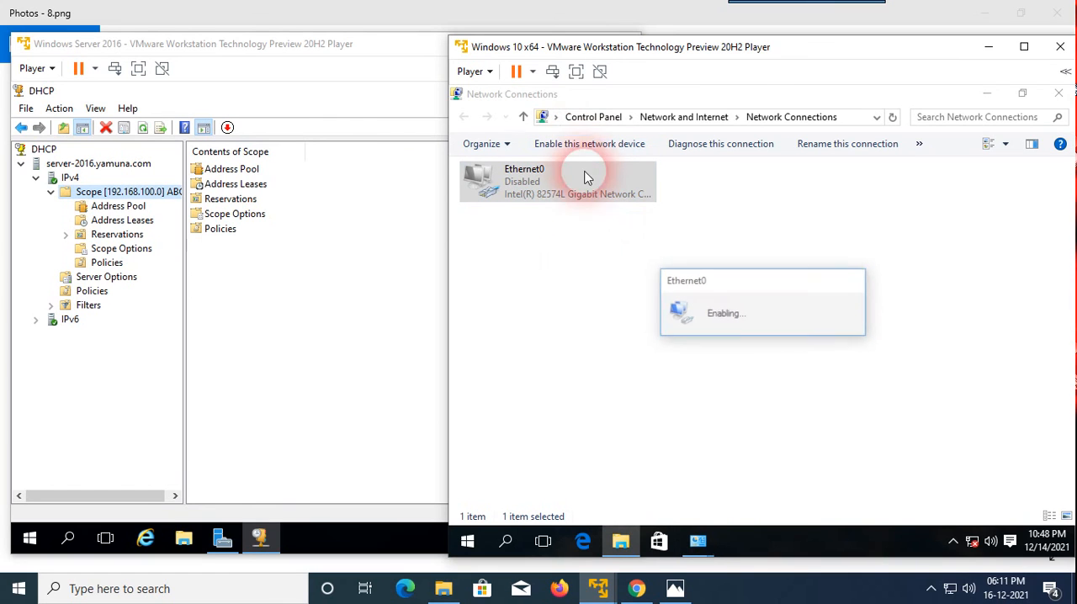
pyautogui.rightClick(601, 271)
pyautogui.click(654, 328)
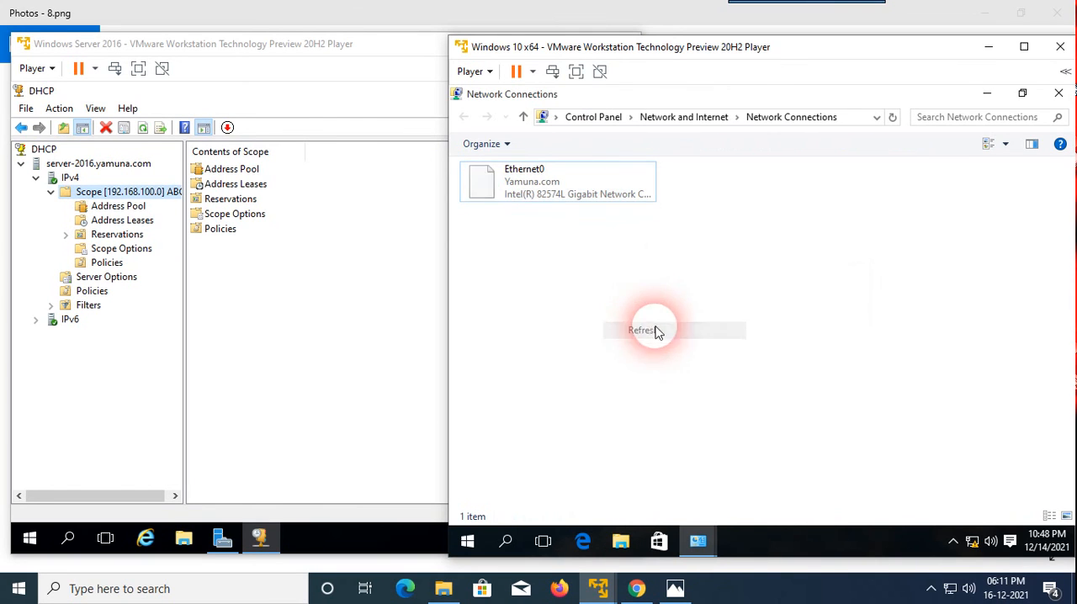
# Open Ethernet0's connection details and compare the lease obtained and expiry dates with the 4-day duration.
pyautogui.rightClick(528, 187)
pyautogui.click(589, 220)
pyautogui.click(685, 308)
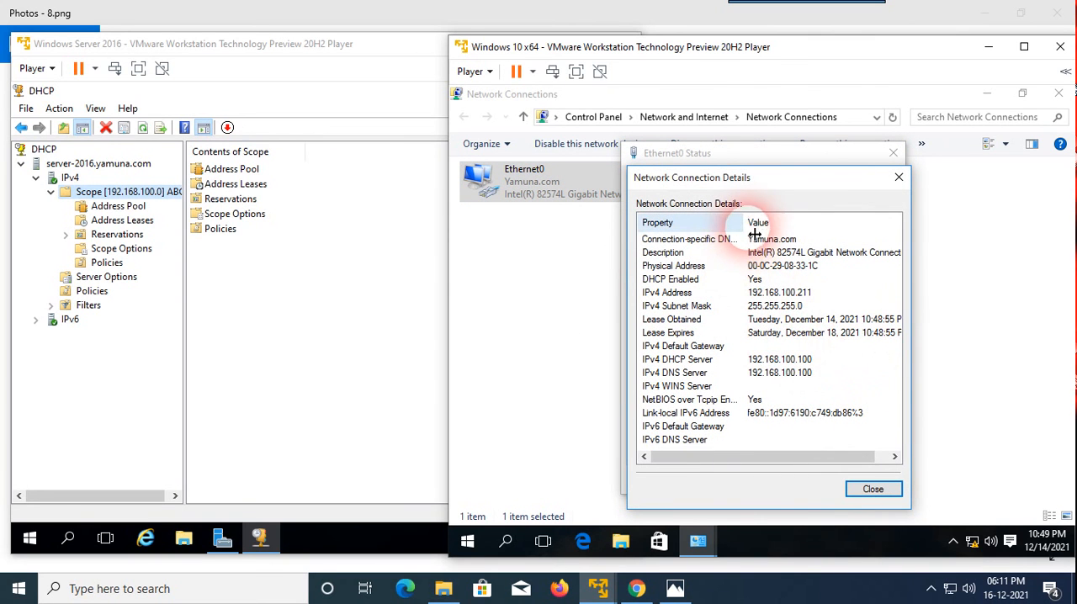
pyautogui.moveTo(748, 226); pyautogui.dragTo(733, 229)
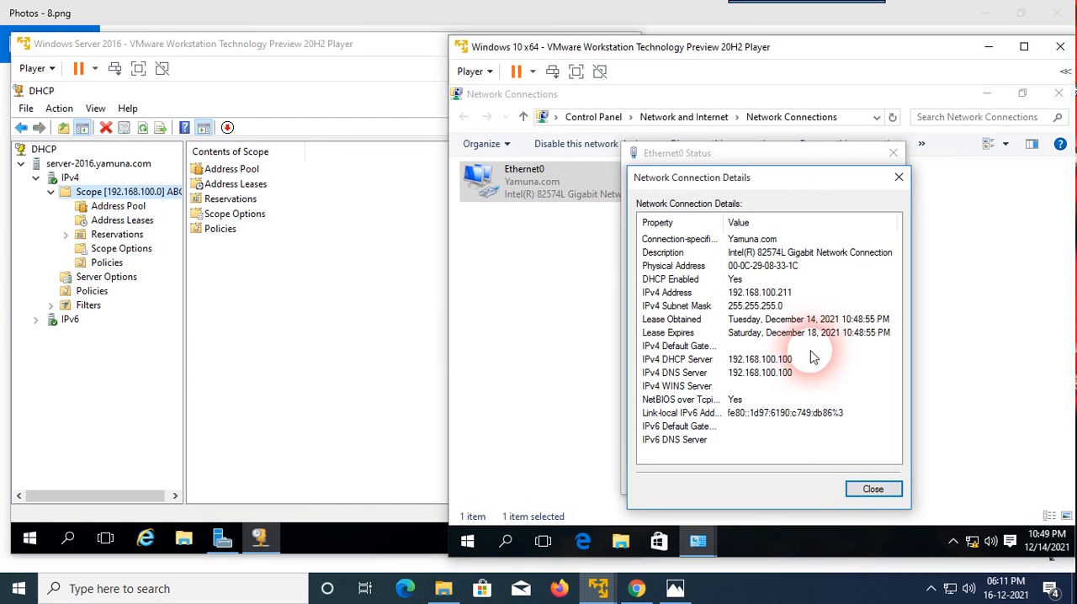
# On the server, open the ABC scope's address leases and widen the list to examine each client's lease expiration.
pyautogui.click(348, 298)
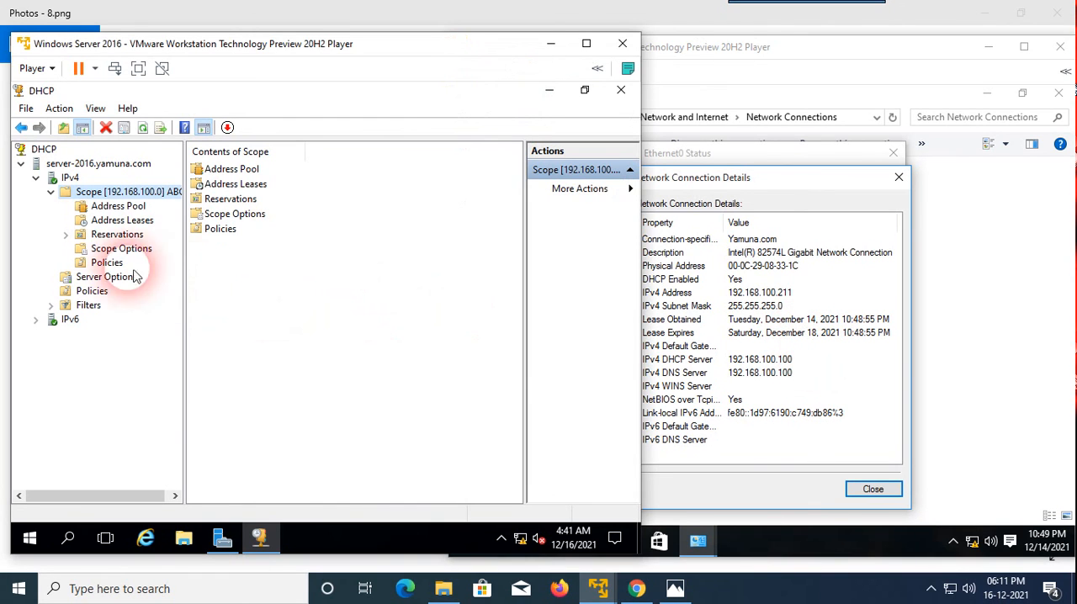
pyautogui.click(114, 220)
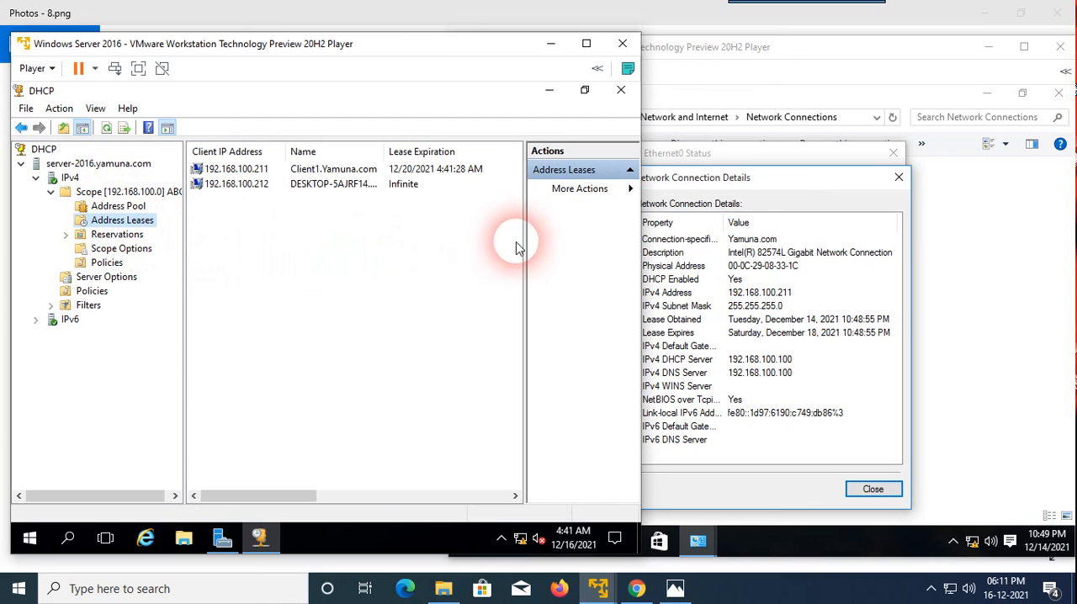
pyautogui.click(358, 183)
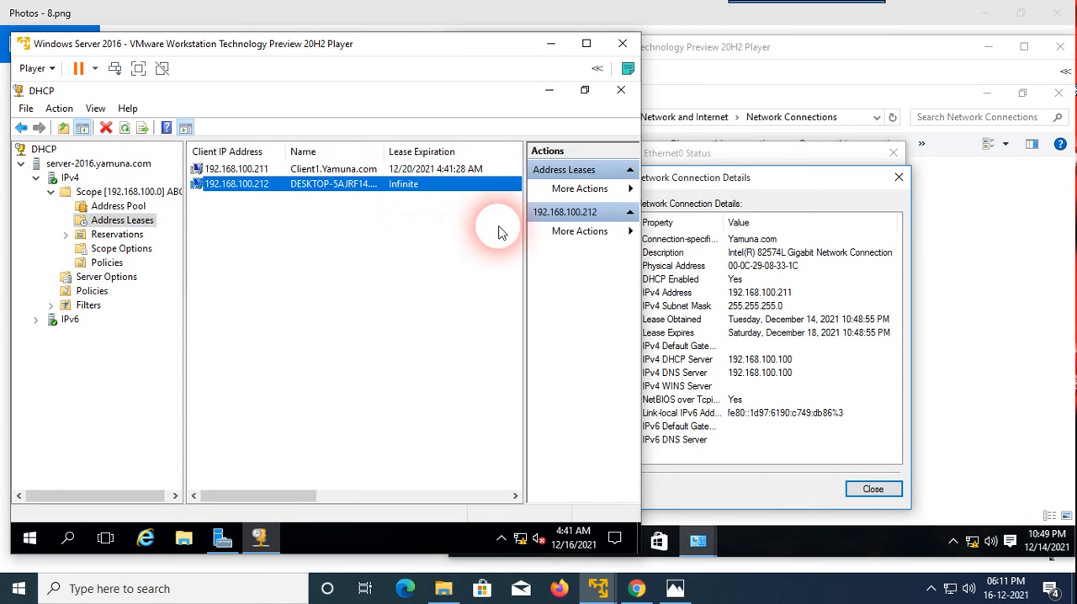
pyautogui.moveTo(524, 228); pyautogui.dragTo(565, 244)
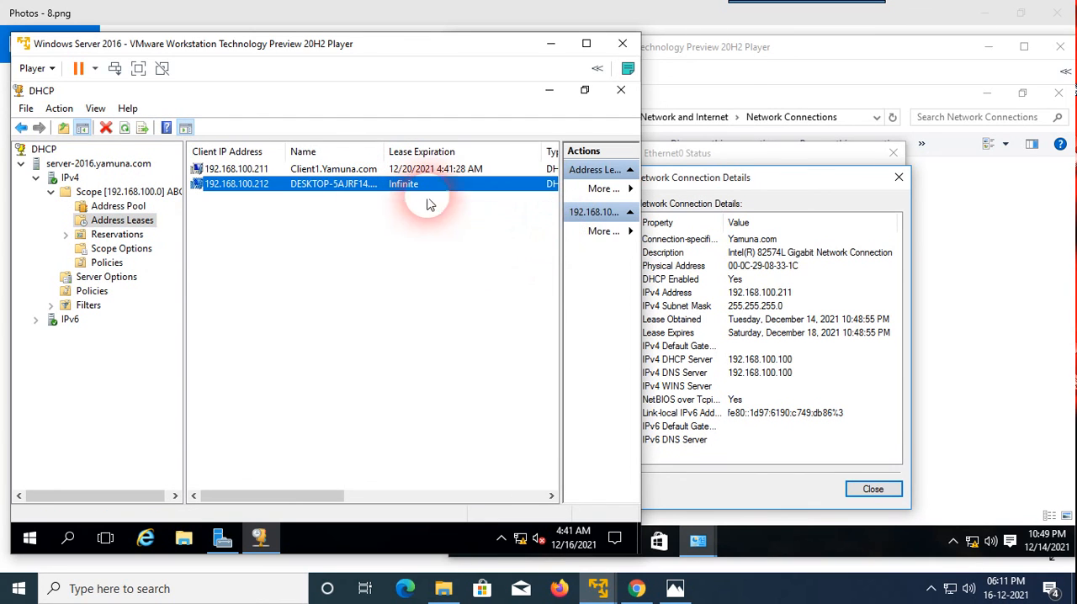
pyautogui.click(125, 127)
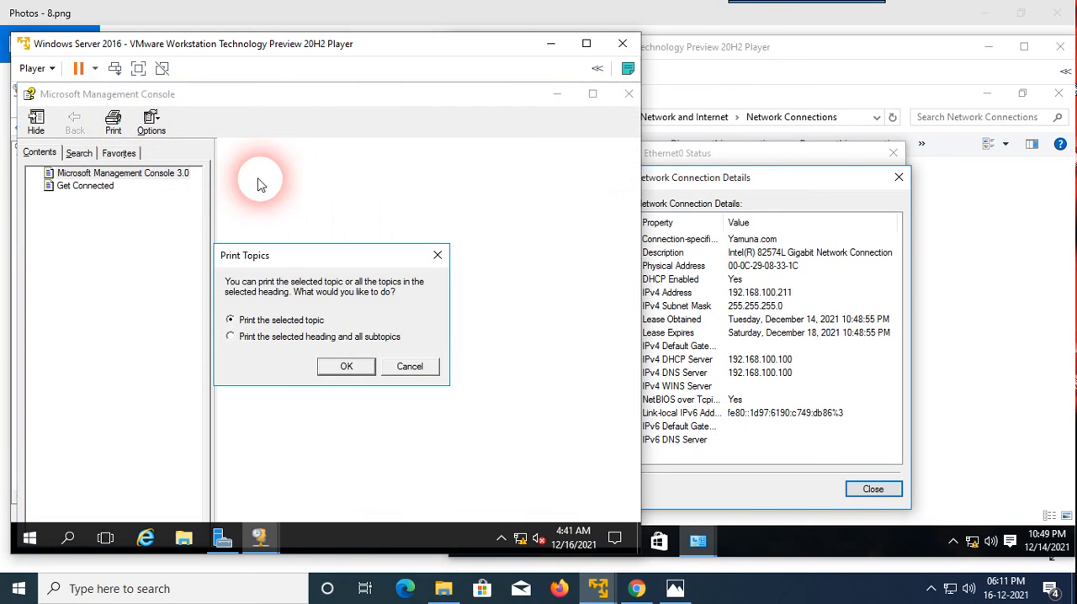
pyautogui.click(437, 251)
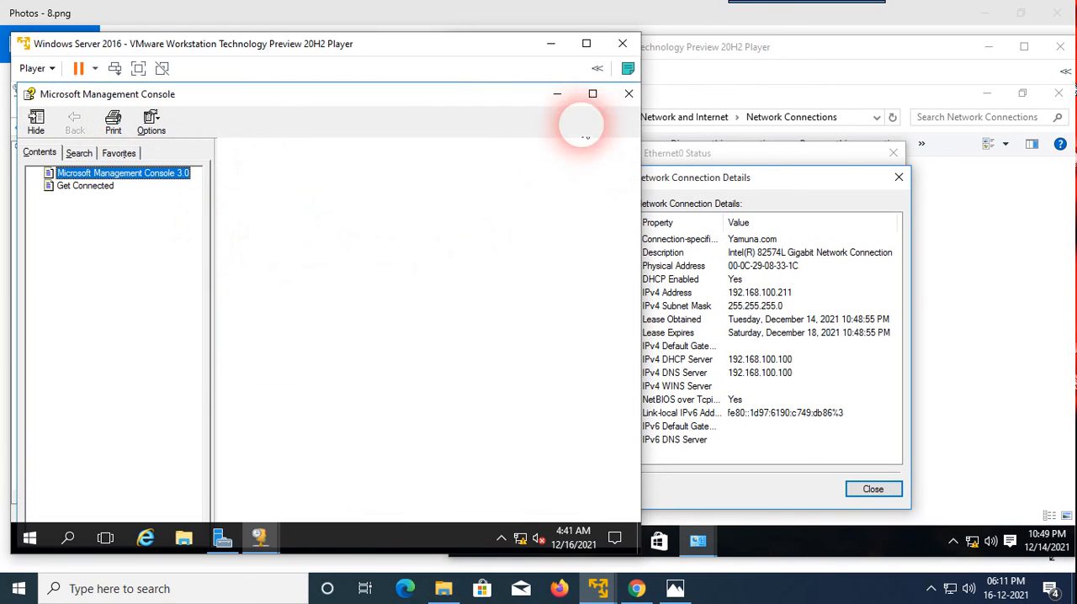
pyautogui.click(628, 93)
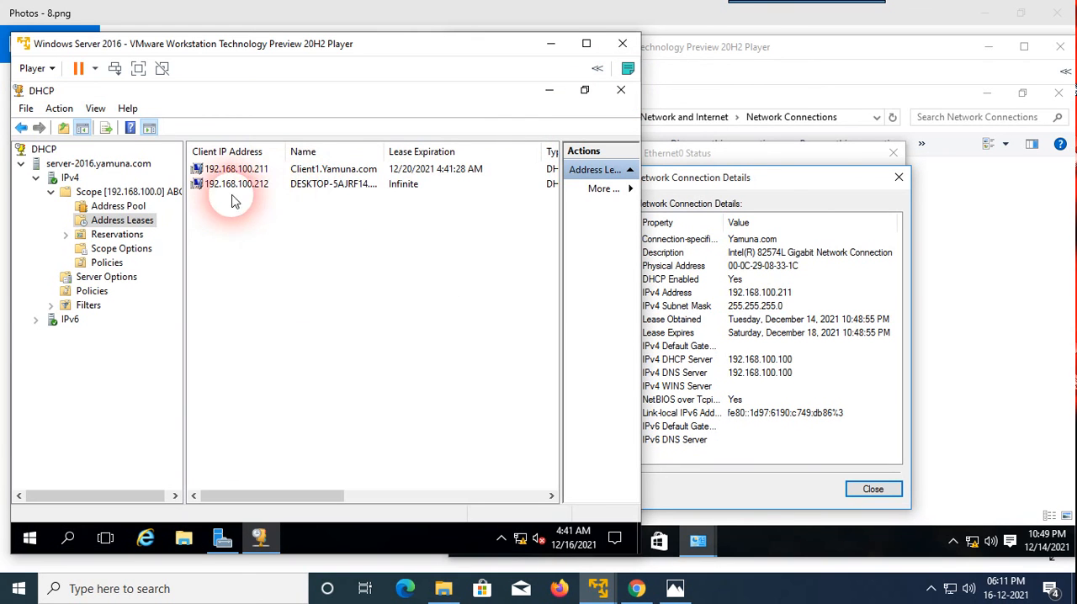
# Select the 192.168.100.211 lease and examine its expiration, type and unique ID columns.
pyautogui.click(248, 169)
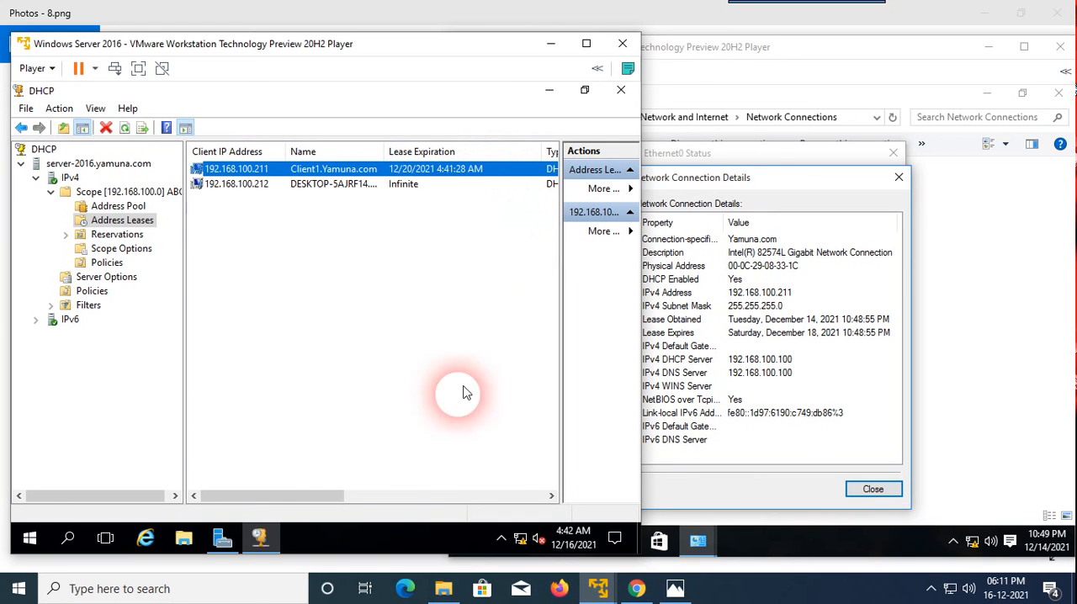
pyautogui.moveTo(344, 496); pyautogui.dragTo(368, 474)
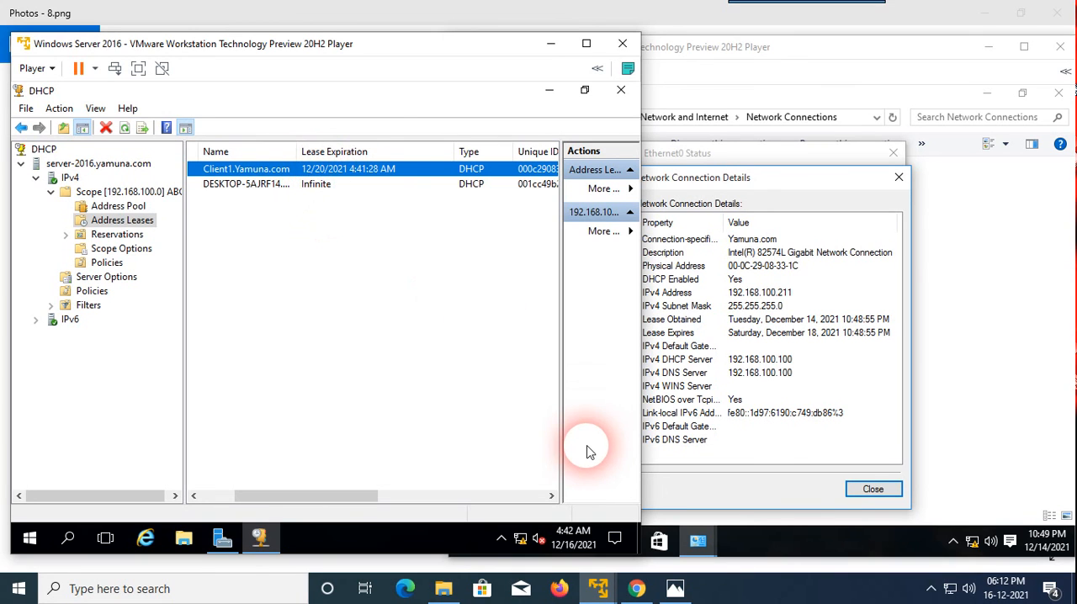
pyautogui.moveTo(579, 559)
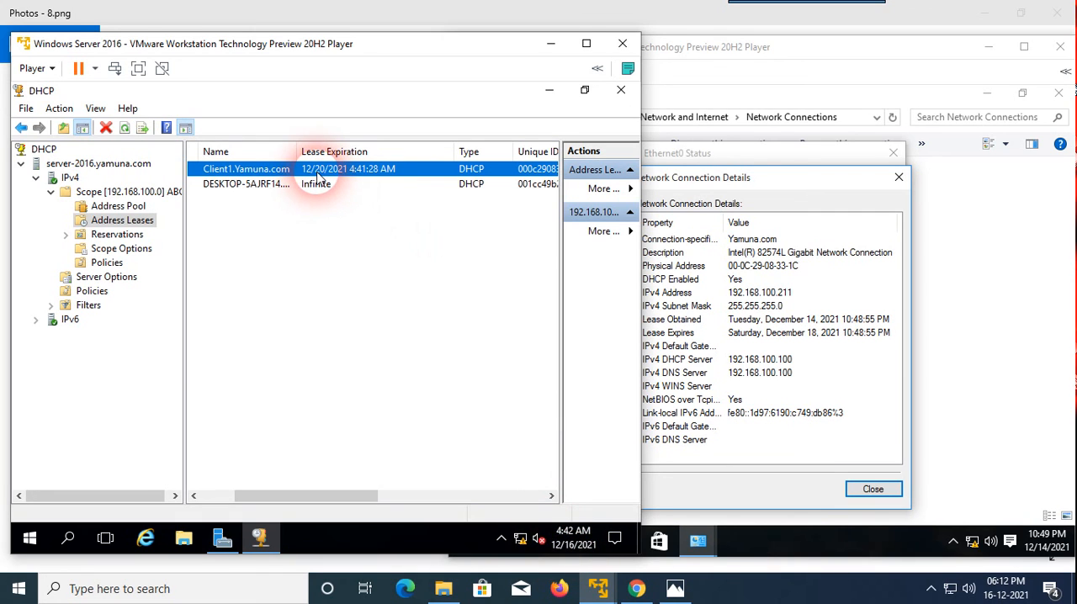
# Review the client's connection details again, and switch to Photos to show the address lease slide 8.png.
pyautogui.click(1003, 359)
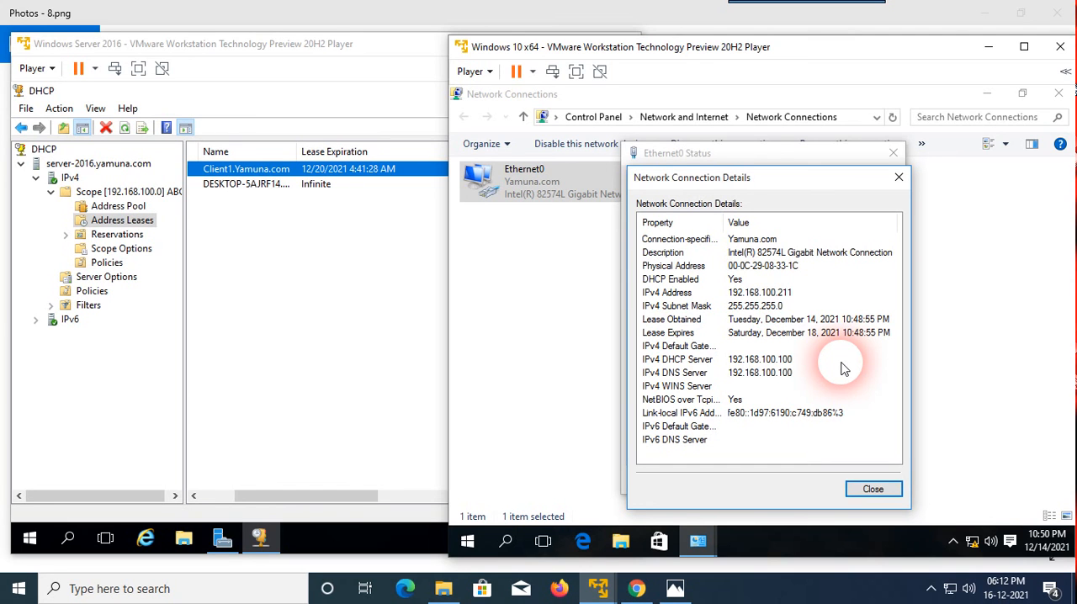
pyautogui.click(671, 7)
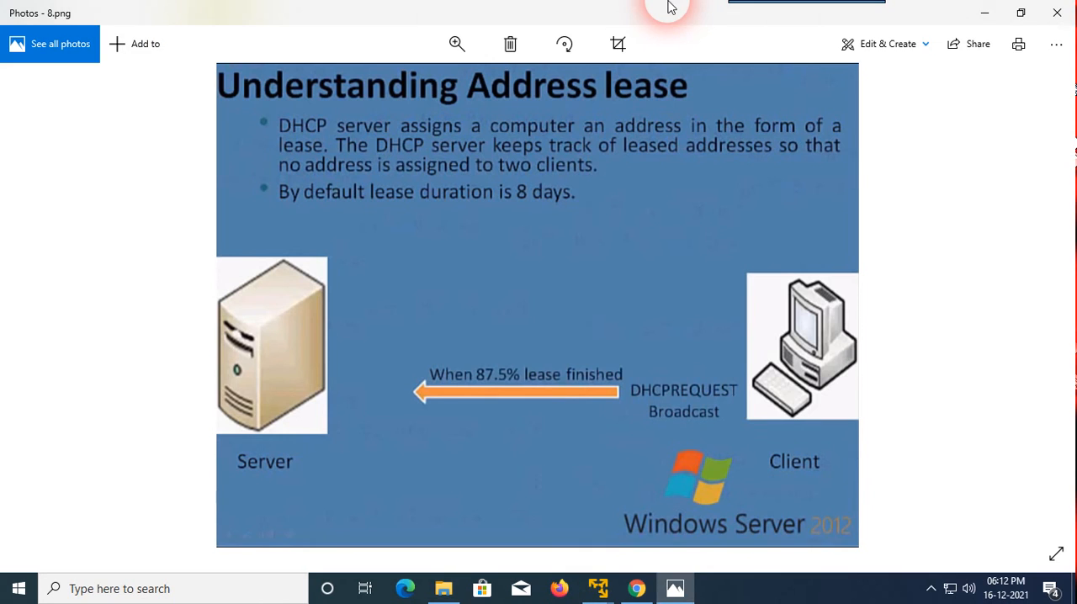